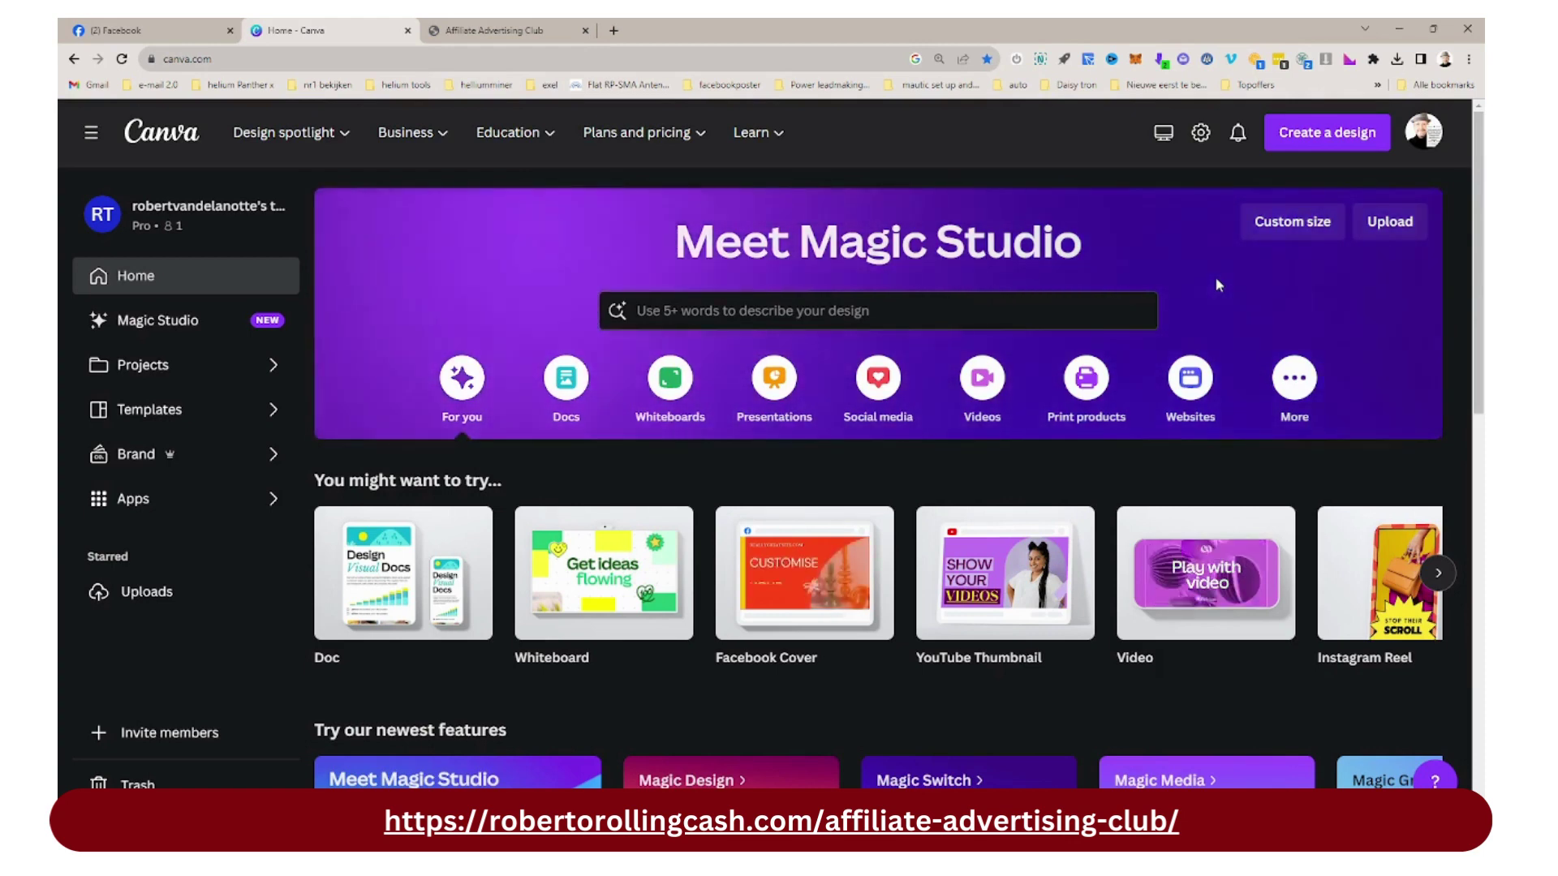
Create a new custom-size design 728 px wide and 90 px high
left_click(1298, 229)
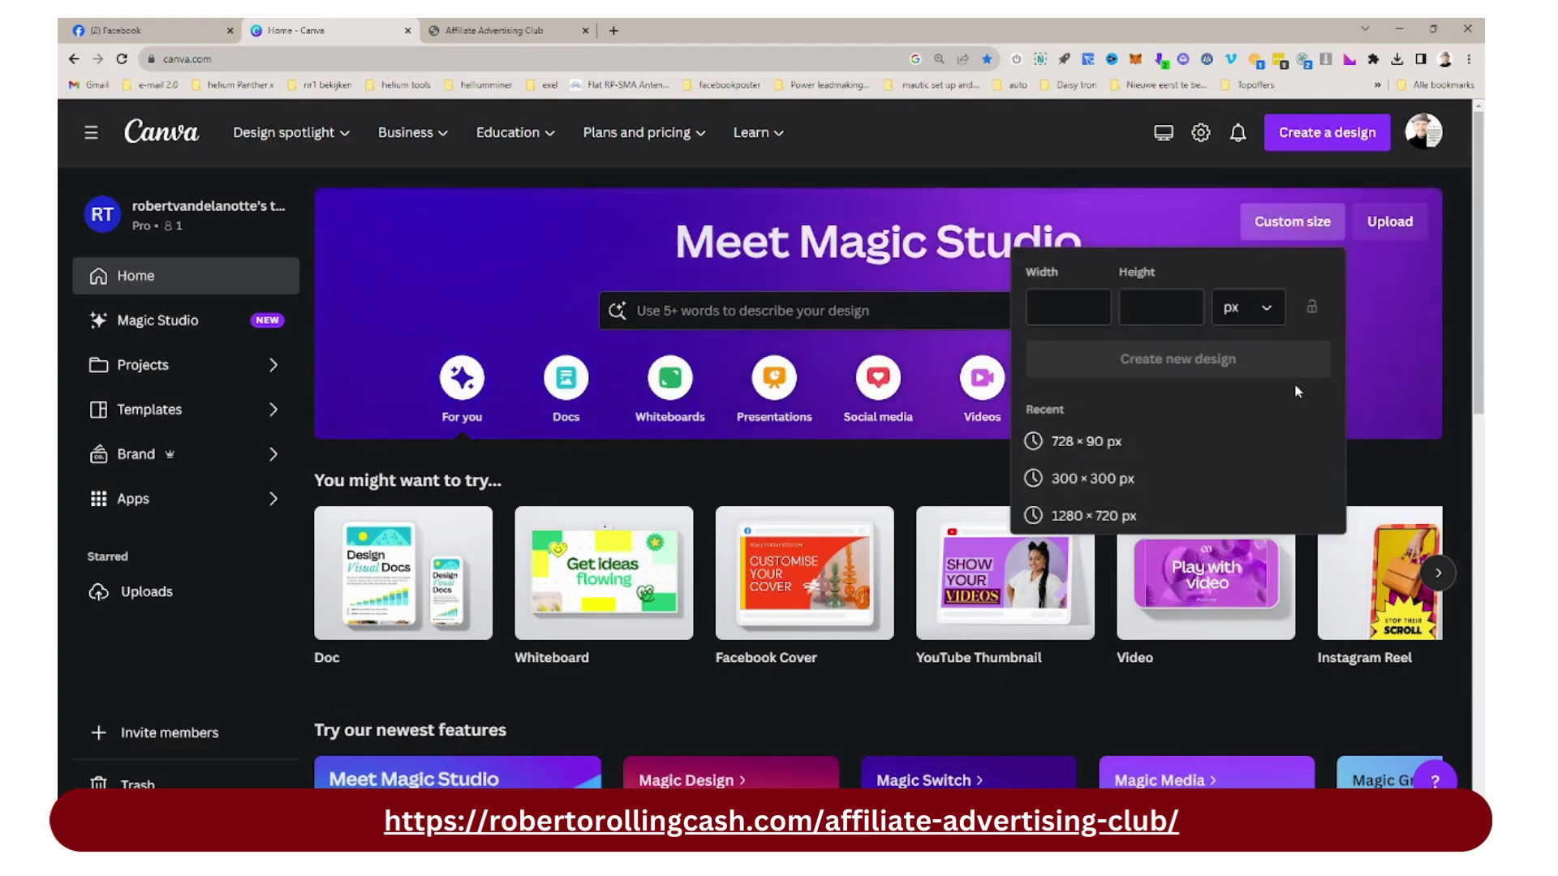
left_click(1089, 312)
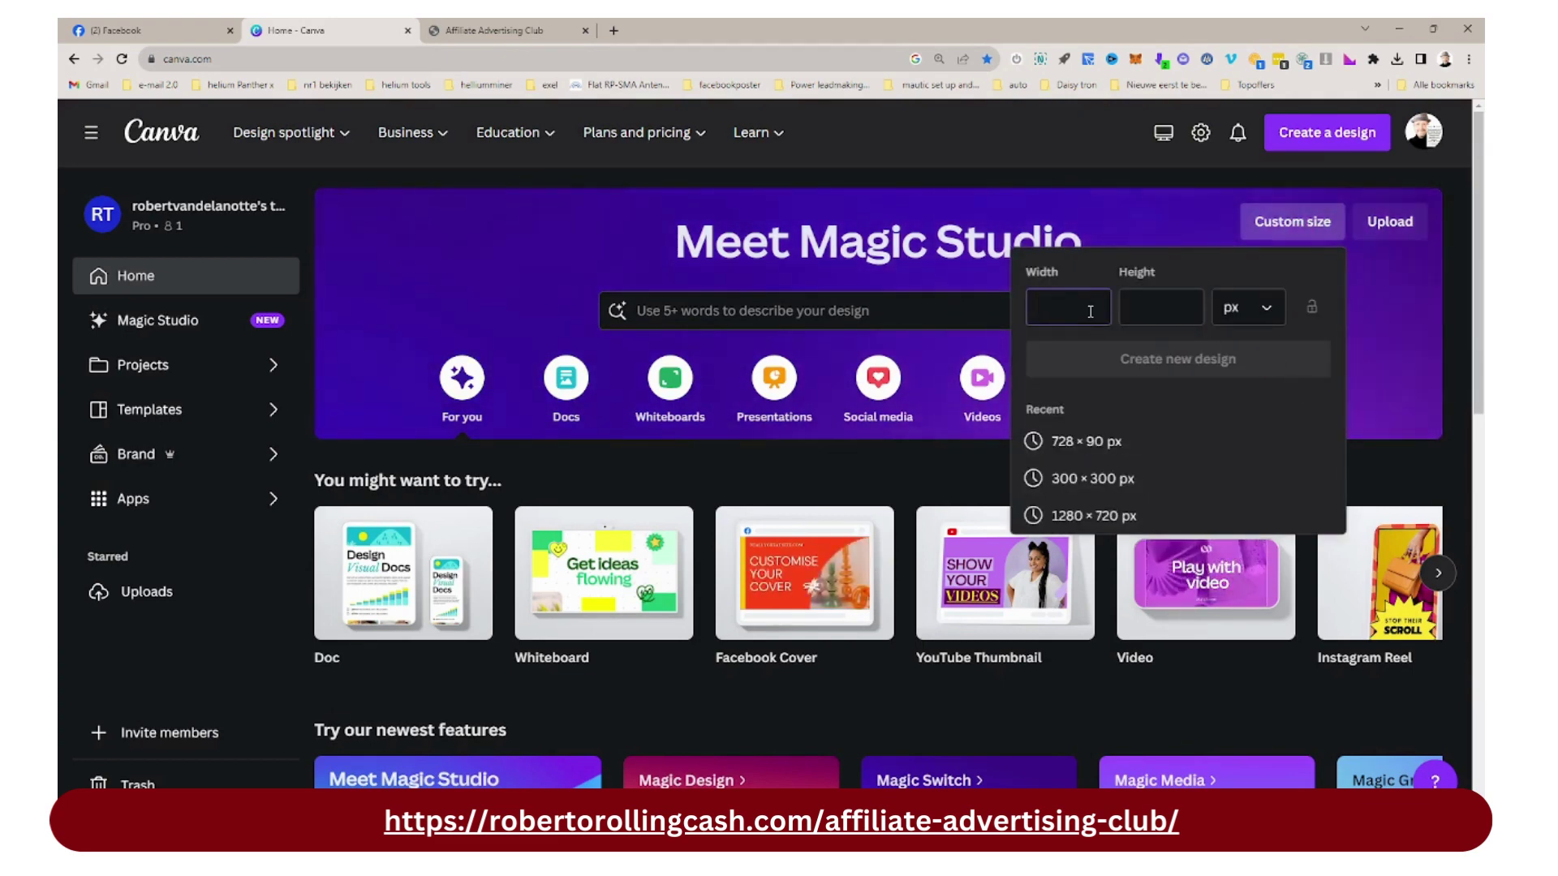
type("7")
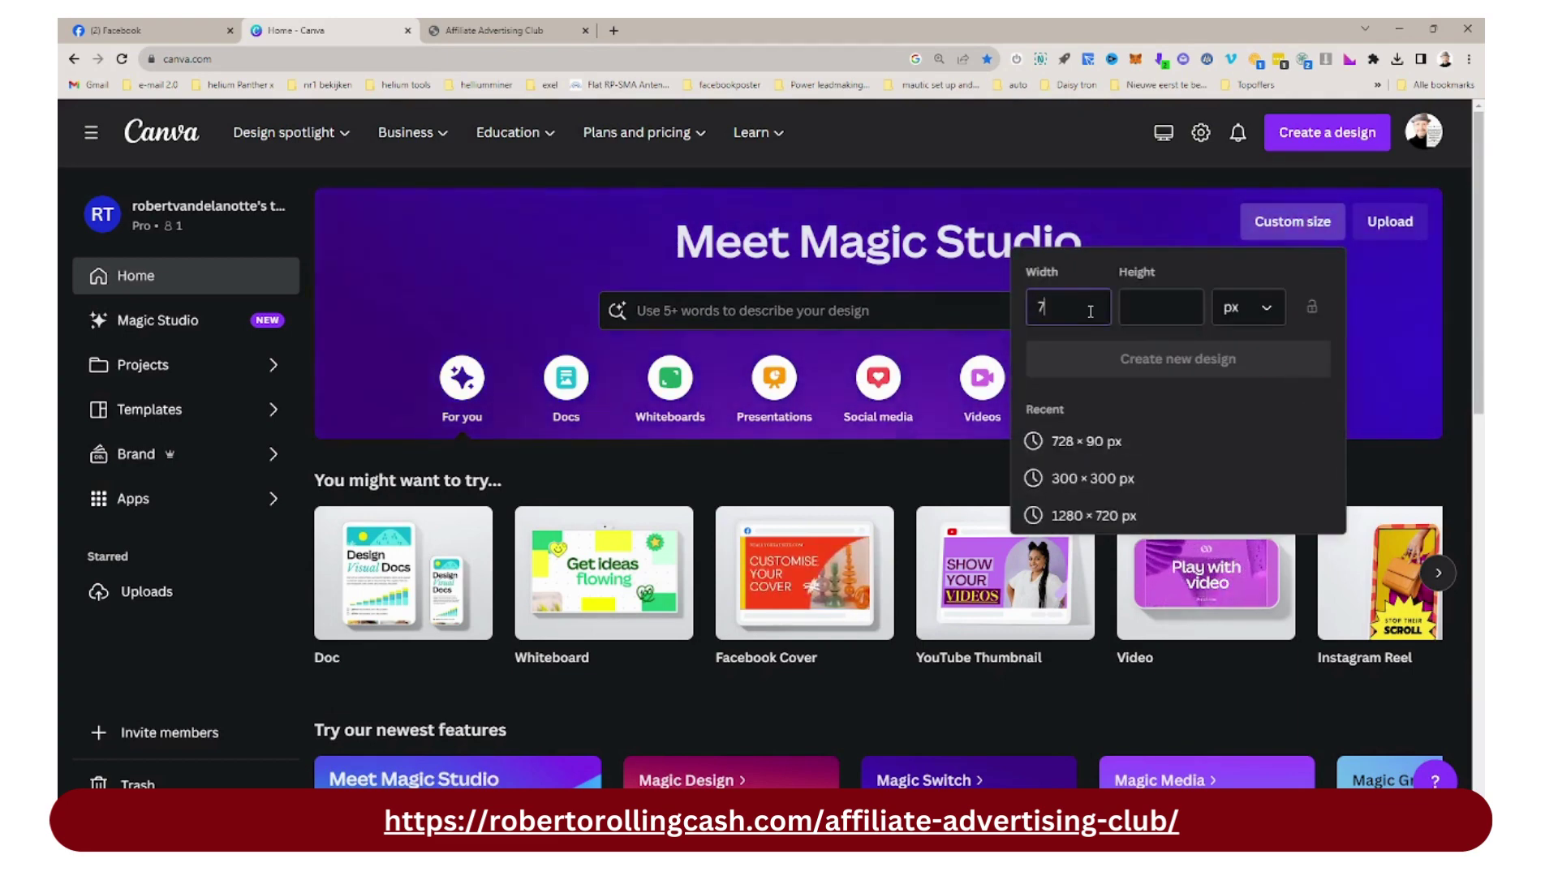
type("28")
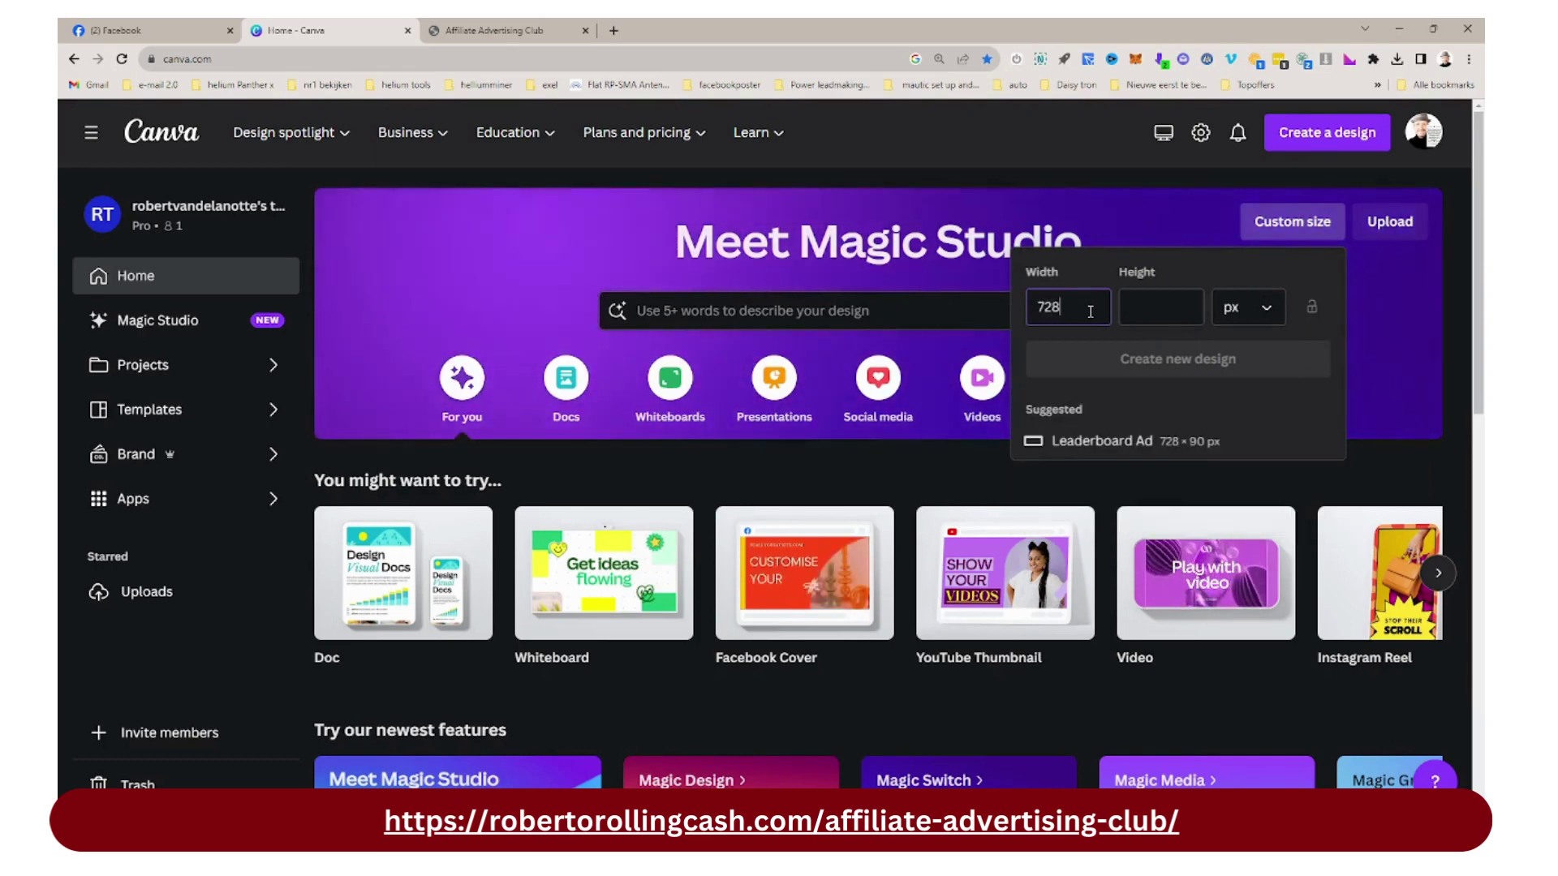
left_click(1178, 308)
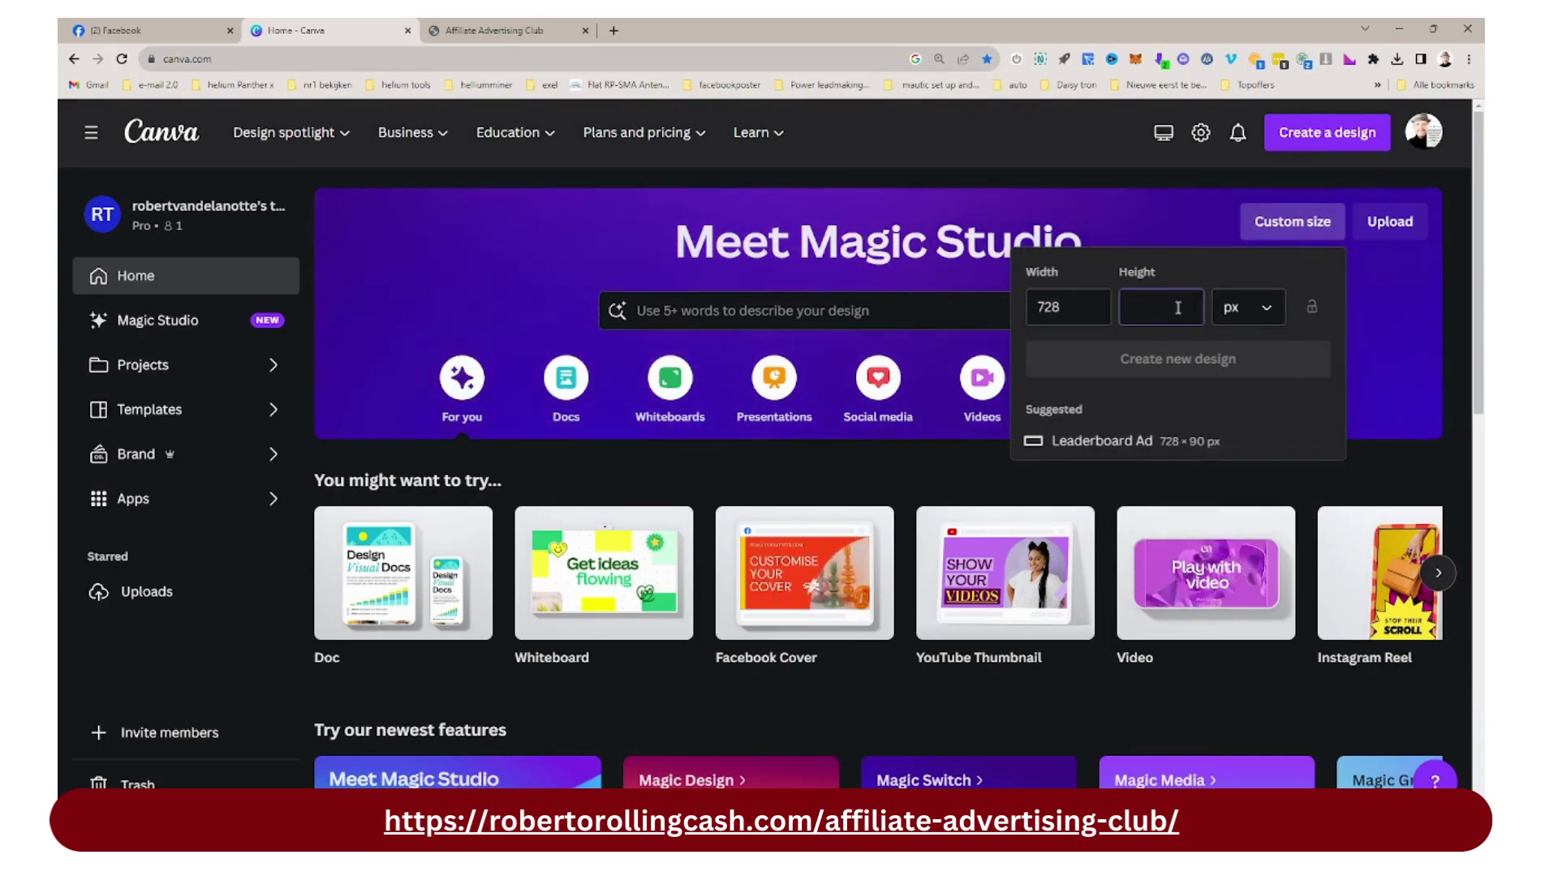
type("90")
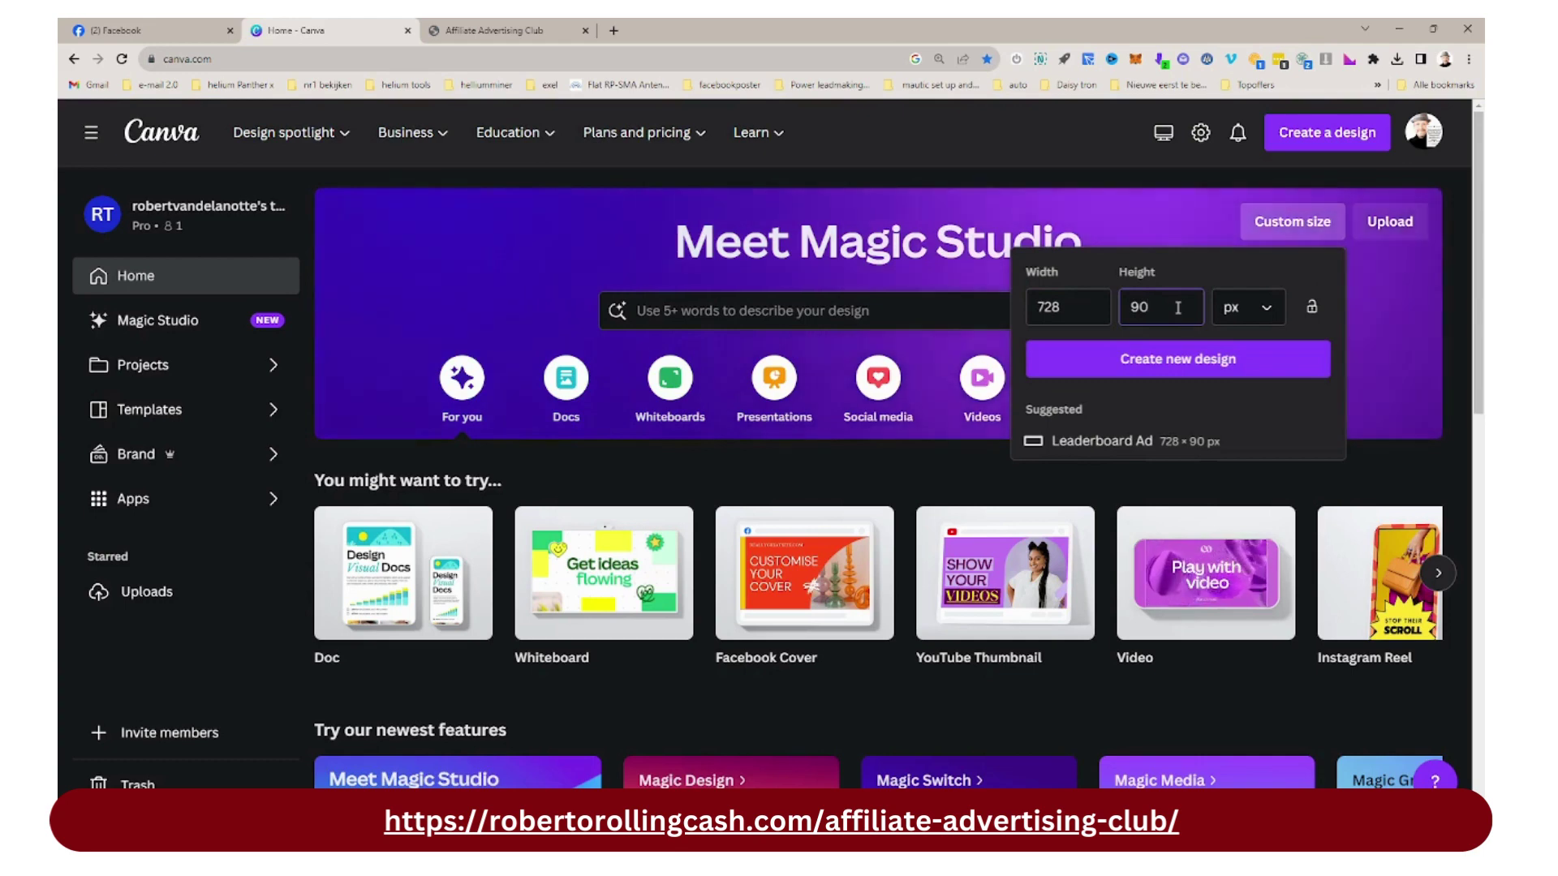
left_click(1178, 358)
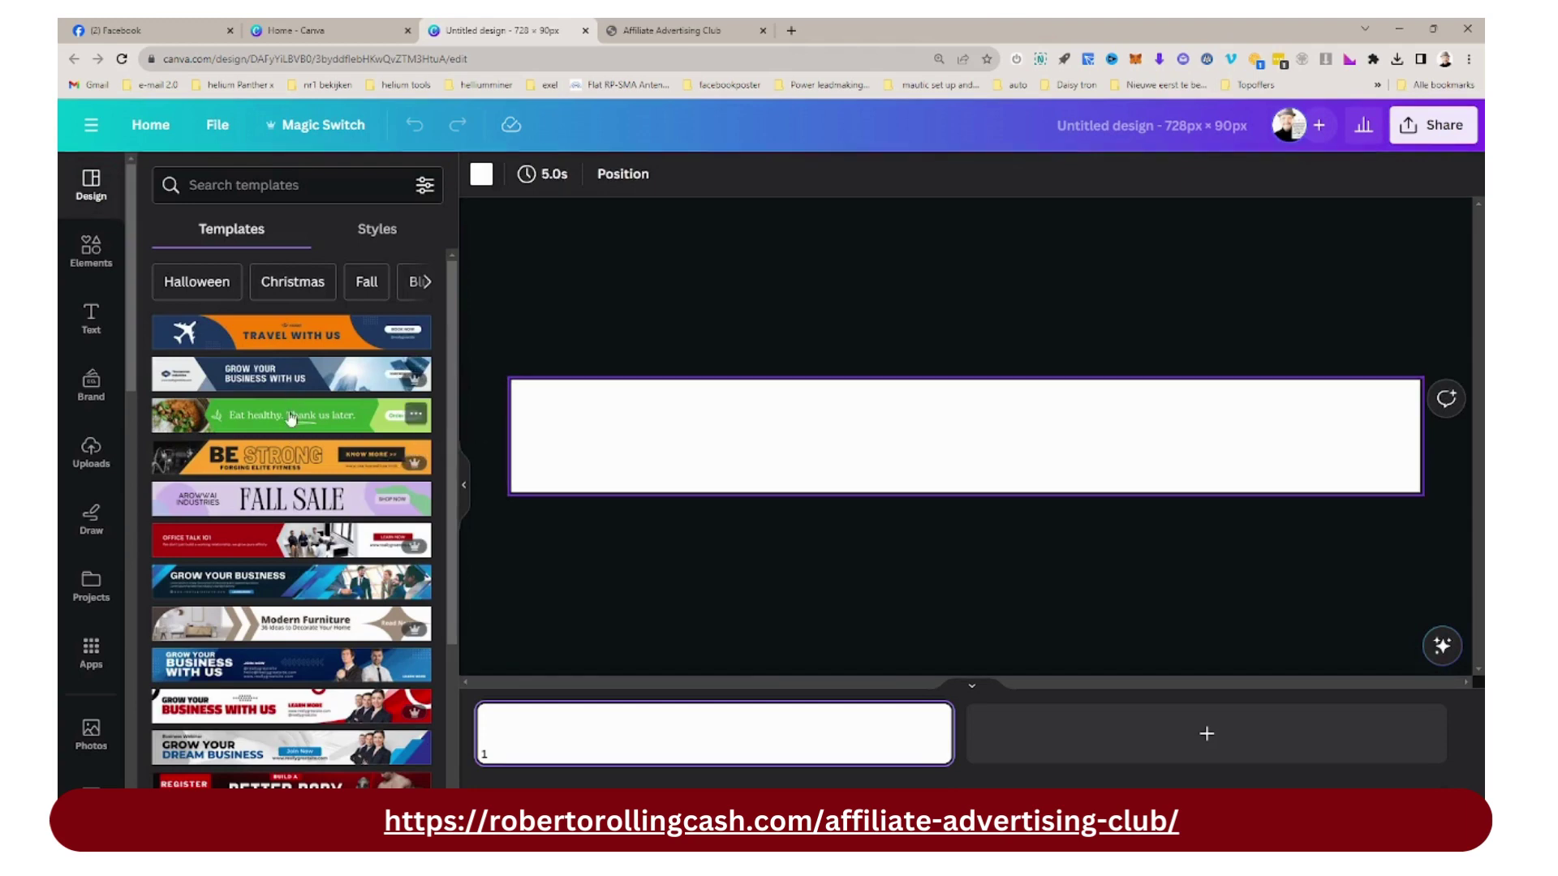
Browse the leaderboard templates and apply the white and blue "Grow Your Dream Business" template to the blank page
scroll(292, 487, "down", 3)
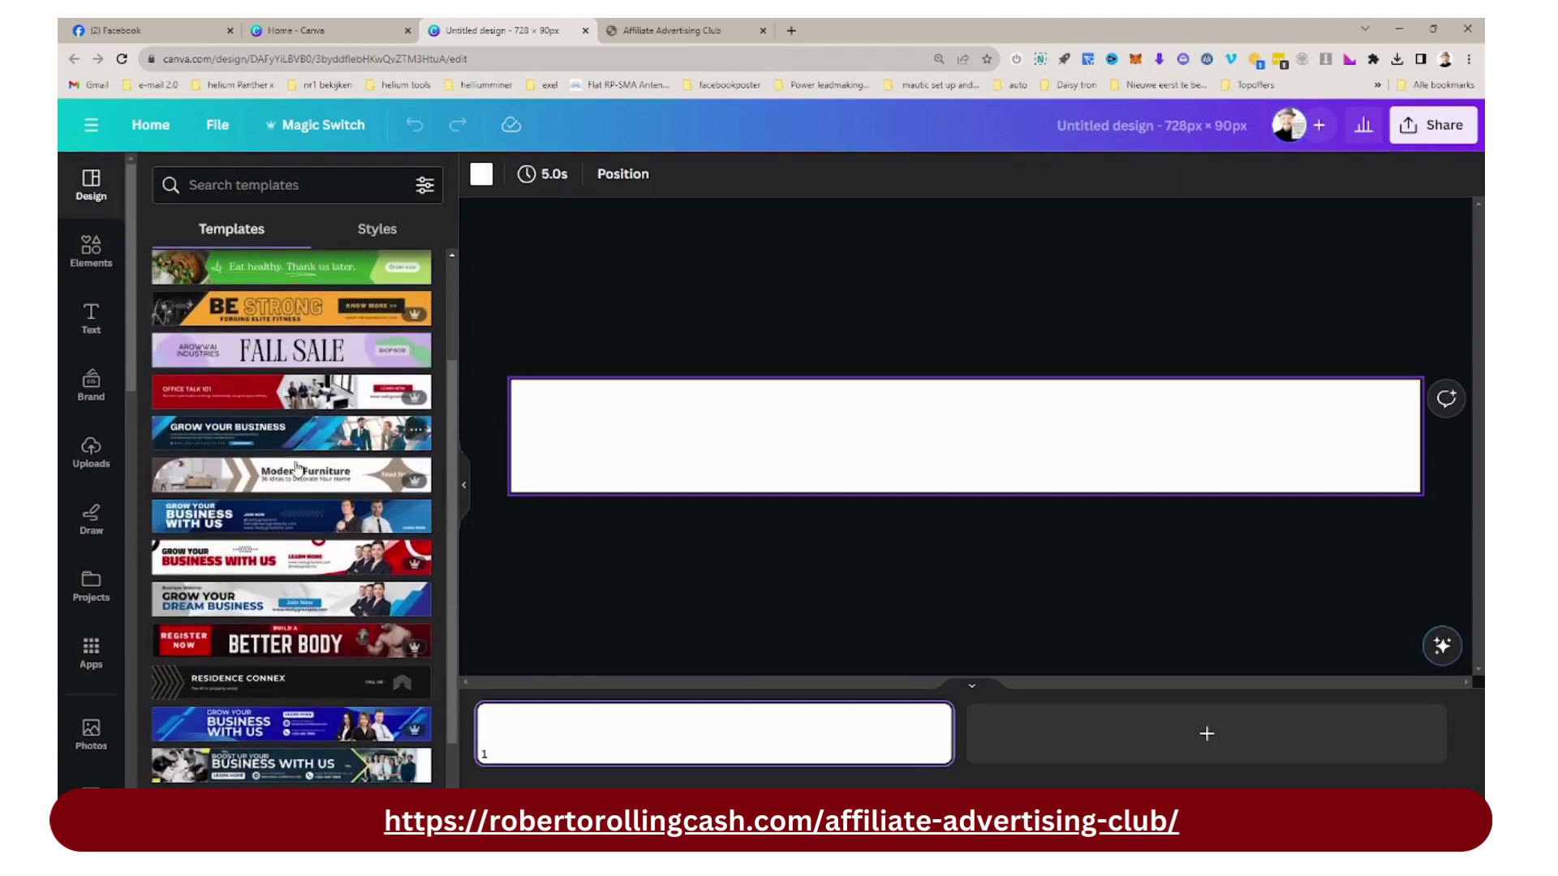
scroll(297, 471, "down", 5)
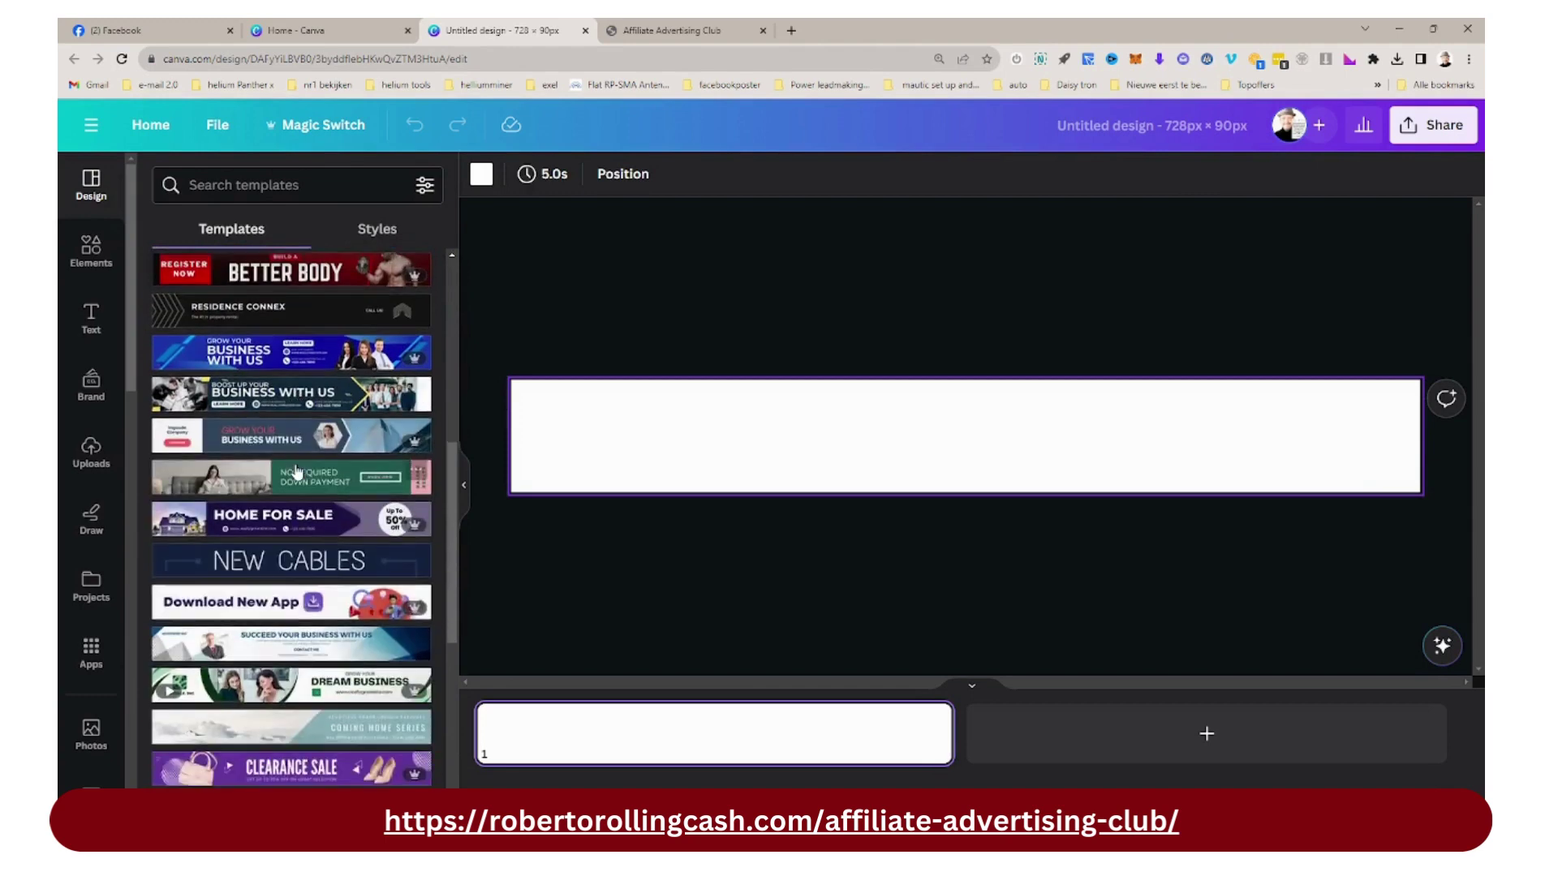
scroll(296, 471, "down", 6)
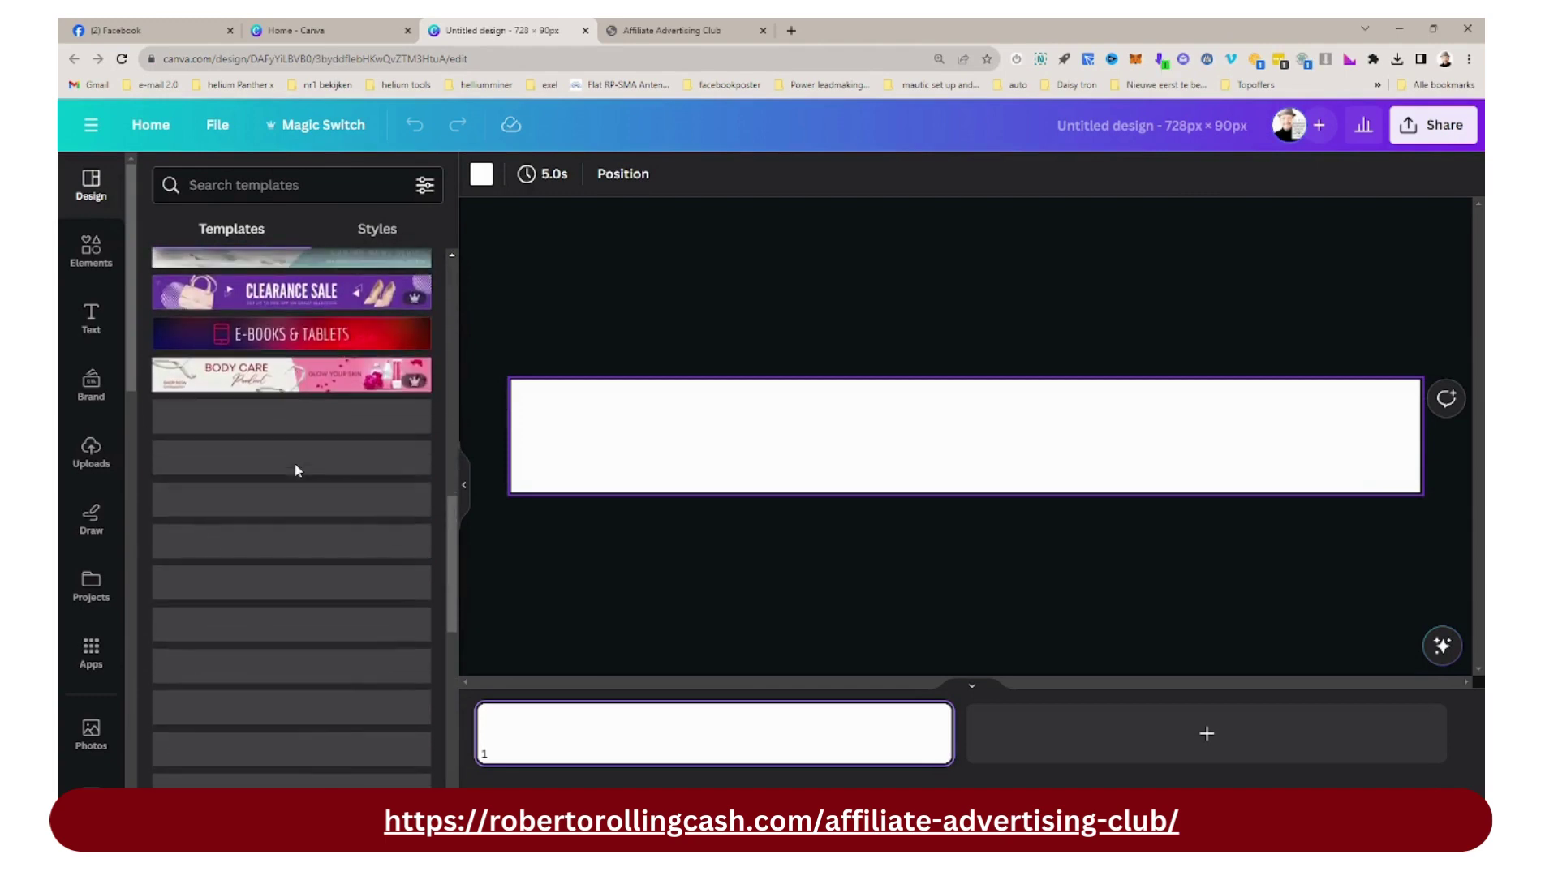
scroll(296, 470, "up", 1)
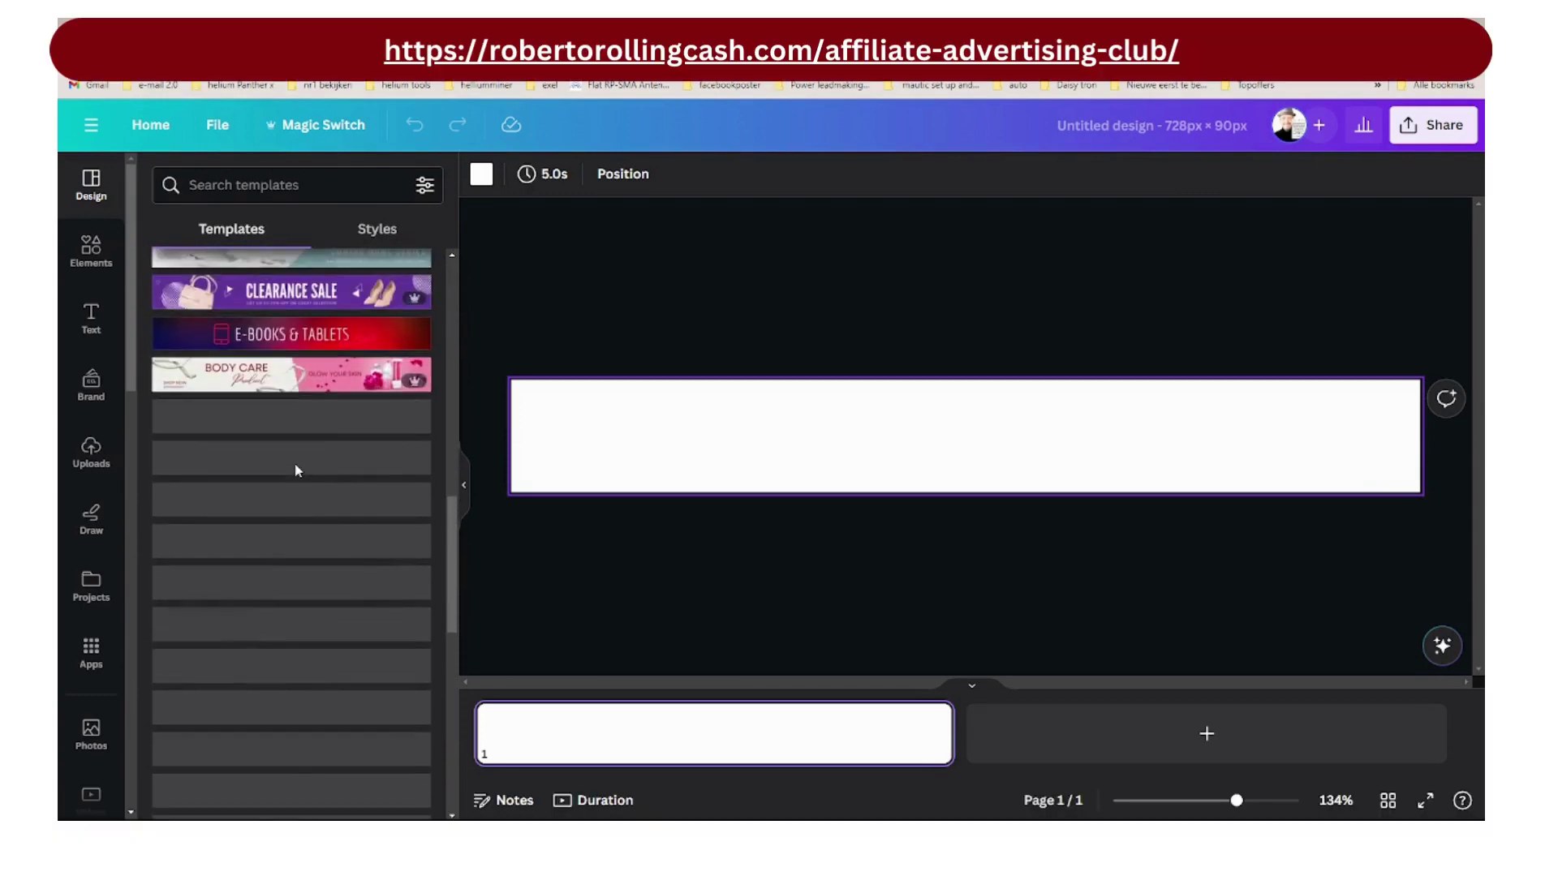
scroll(296, 471, "down", 5)
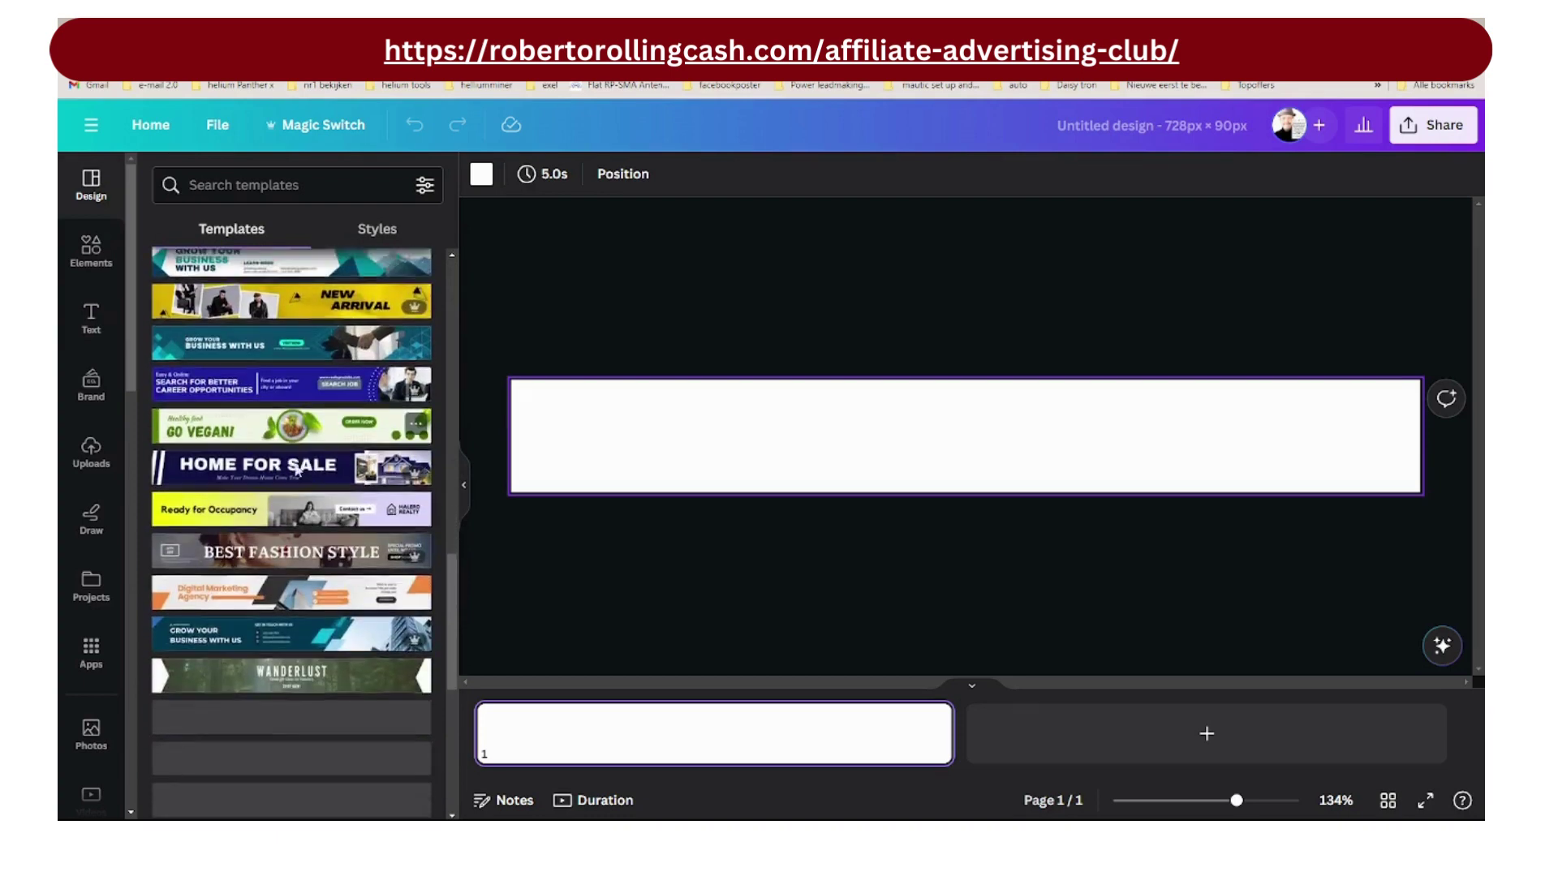
scroll(297, 470, "down", 2)
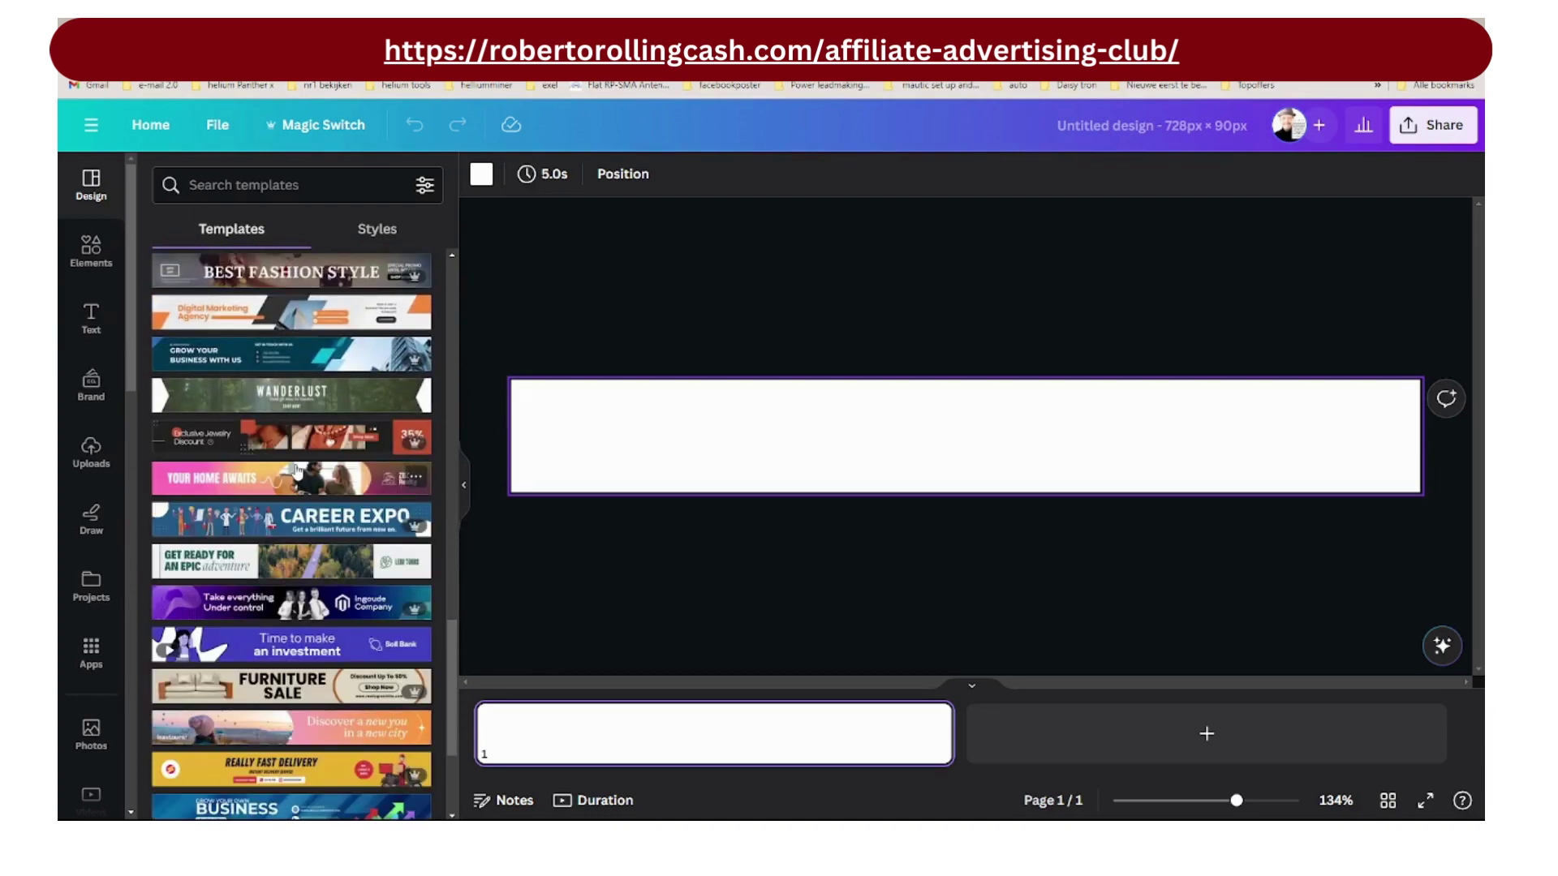
scroll(297, 470, "down", 5)
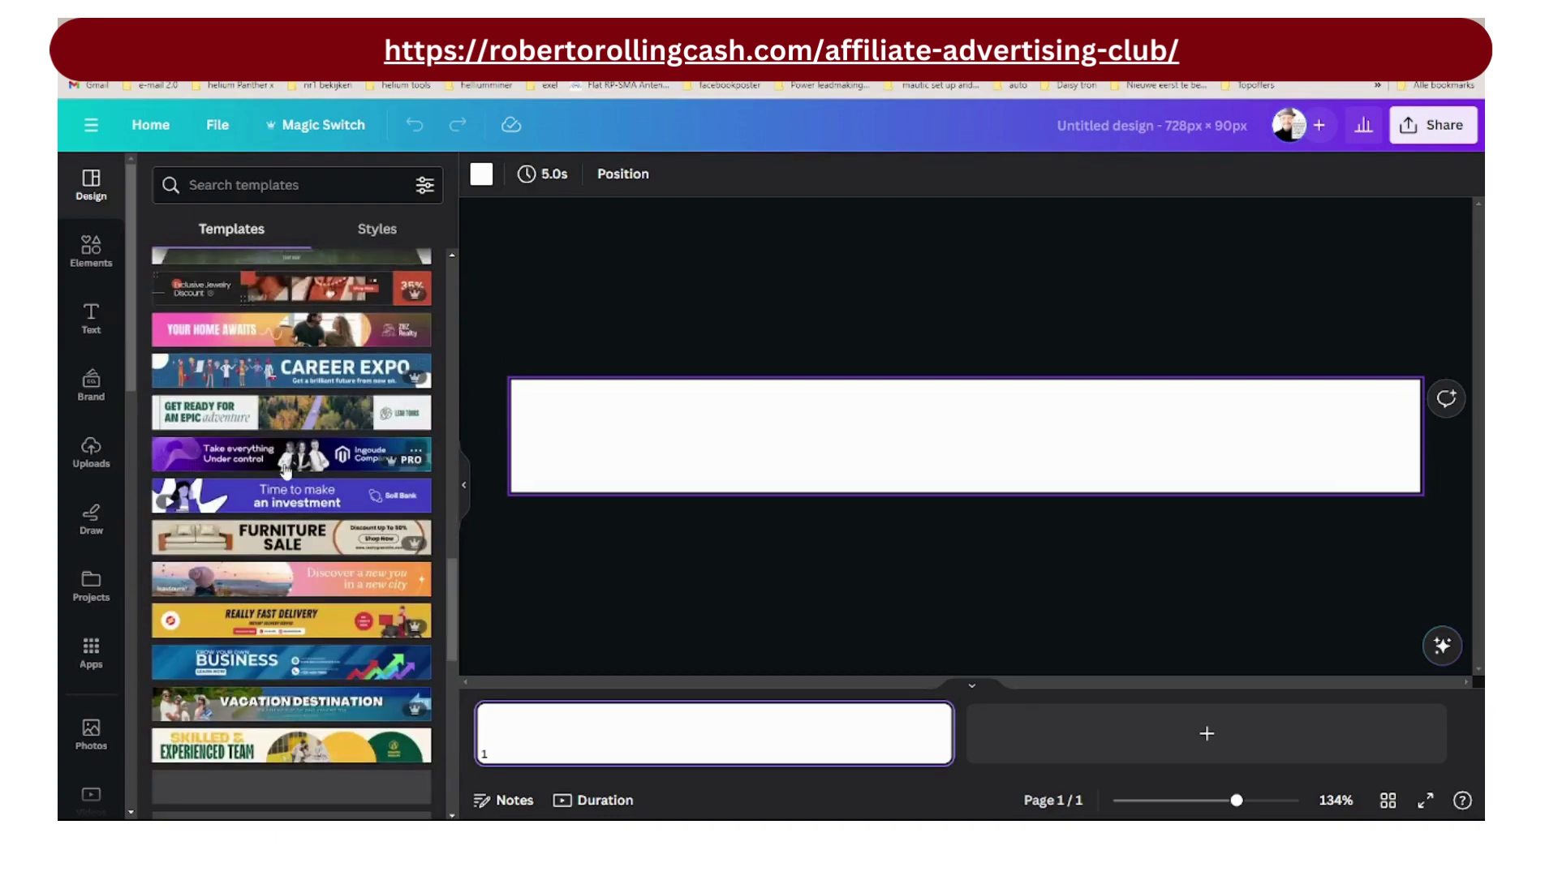
scroll(286, 467, "down", 2)
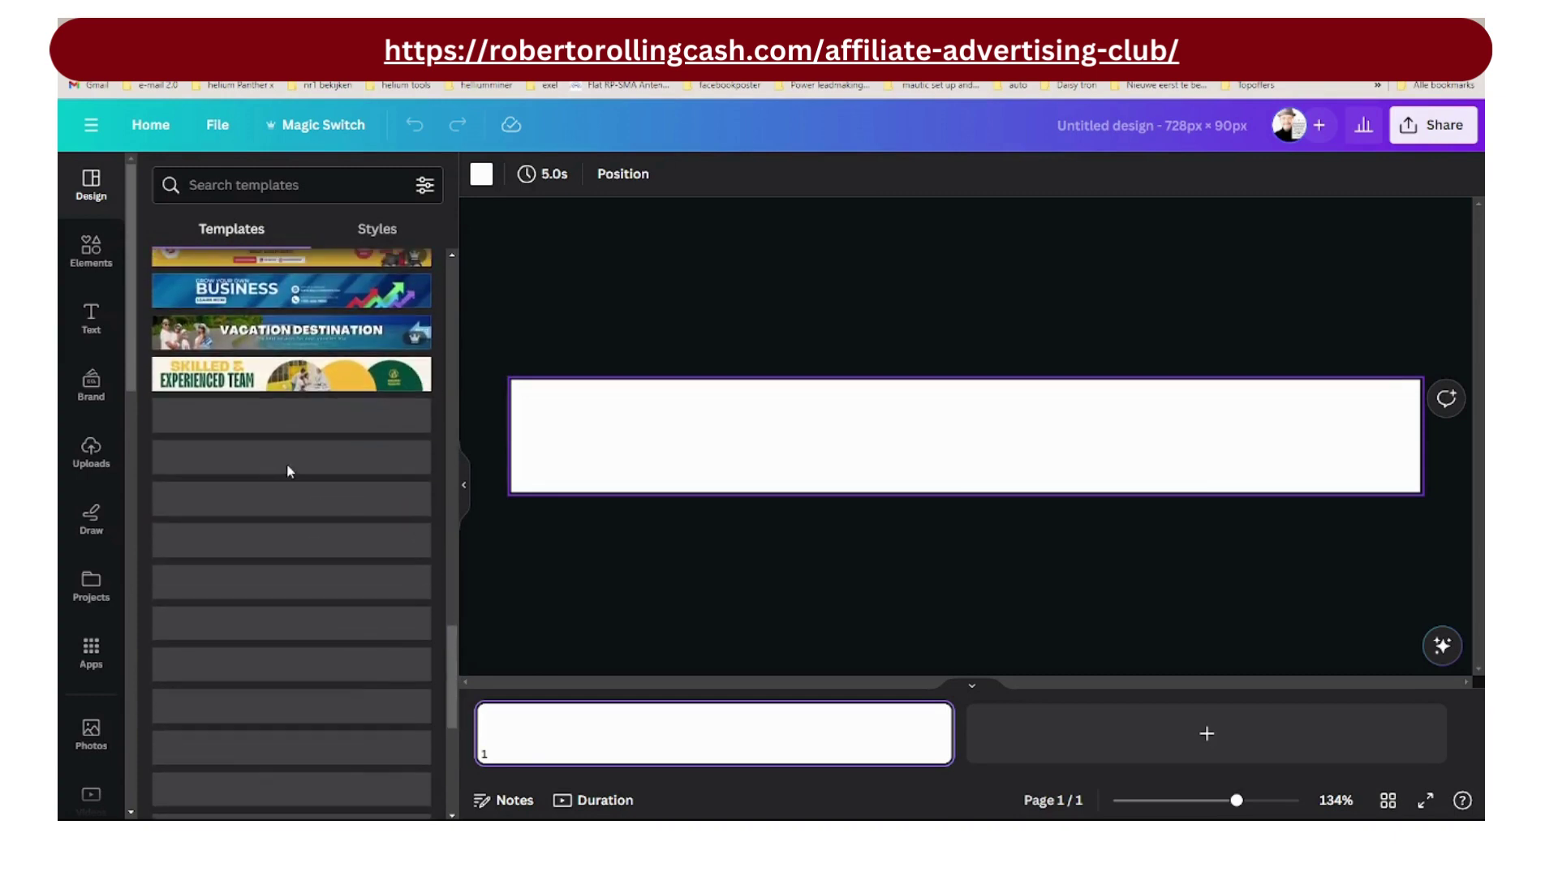
scroll(289, 469, "up", 2)
scroll(289, 469, "up", 5)
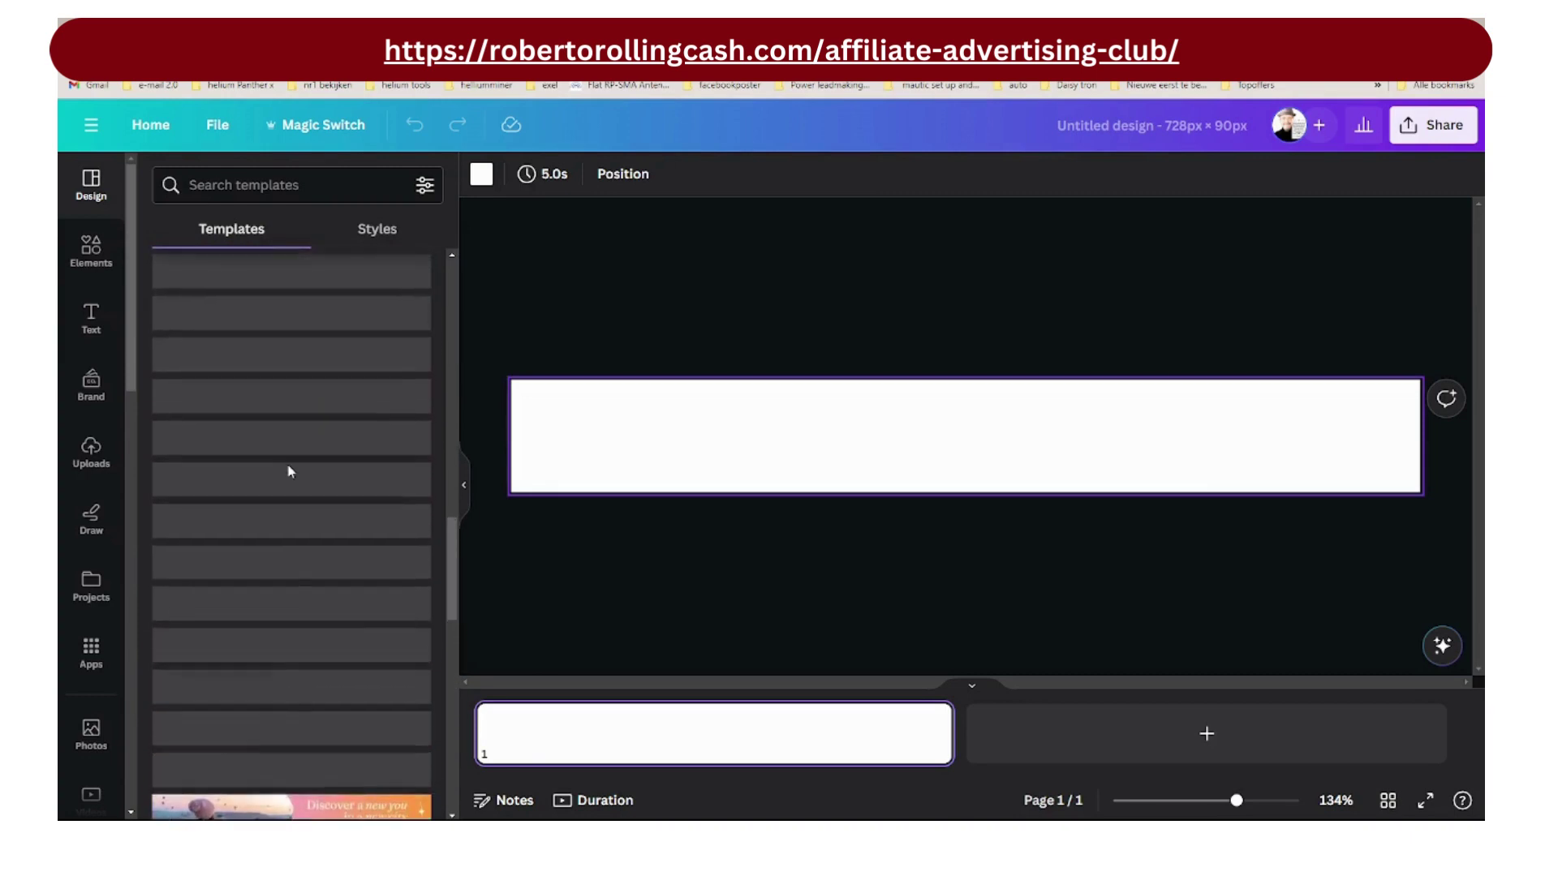
scroll(290, 471, "up", 2)
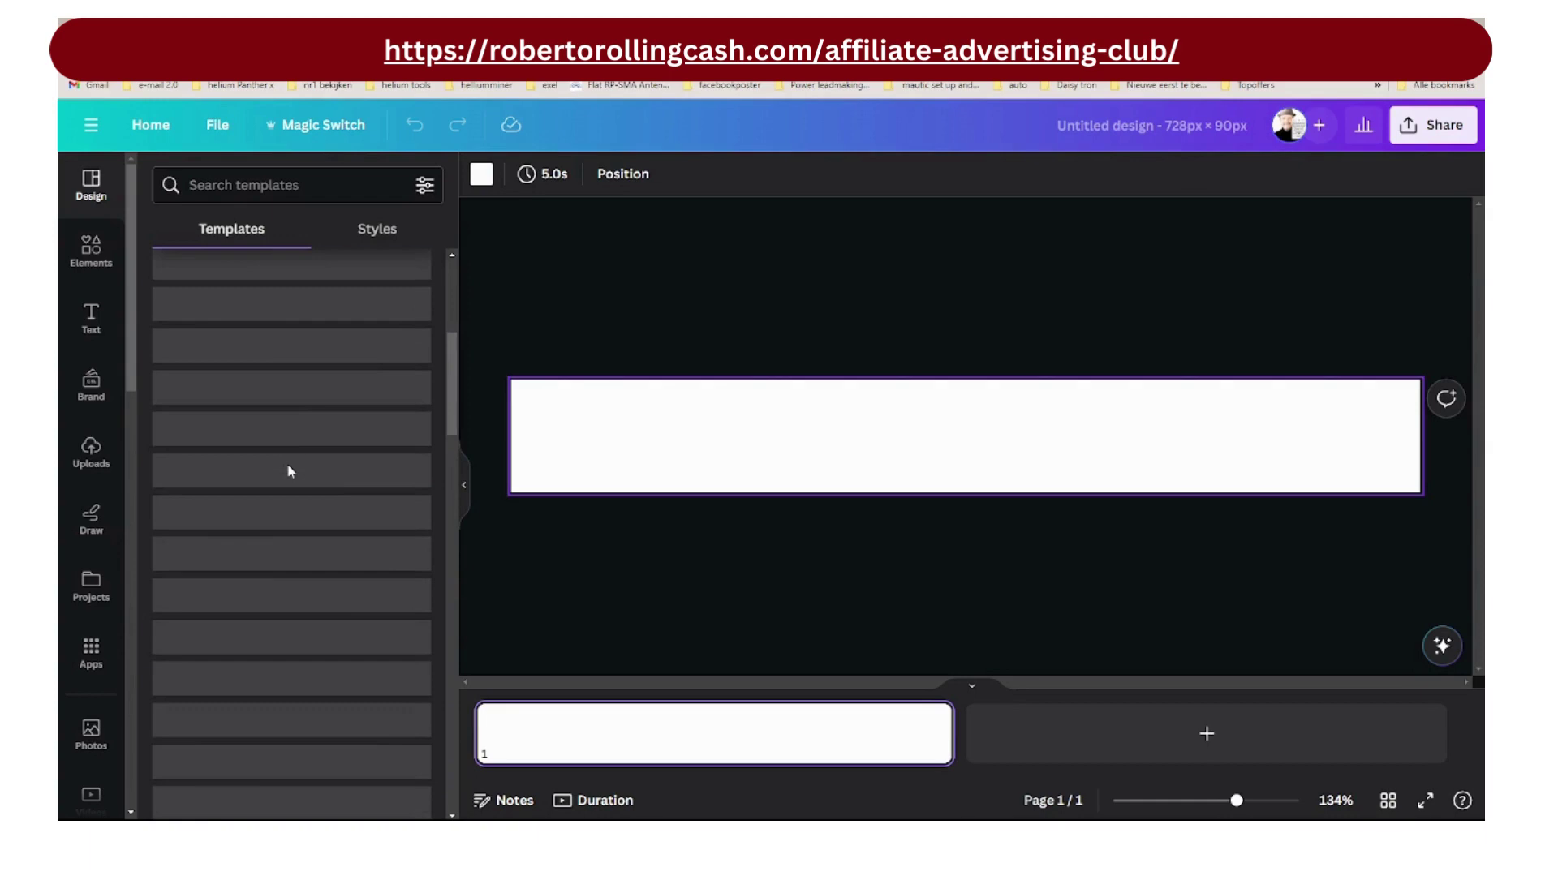
scroll(291, 469, "down", 1)
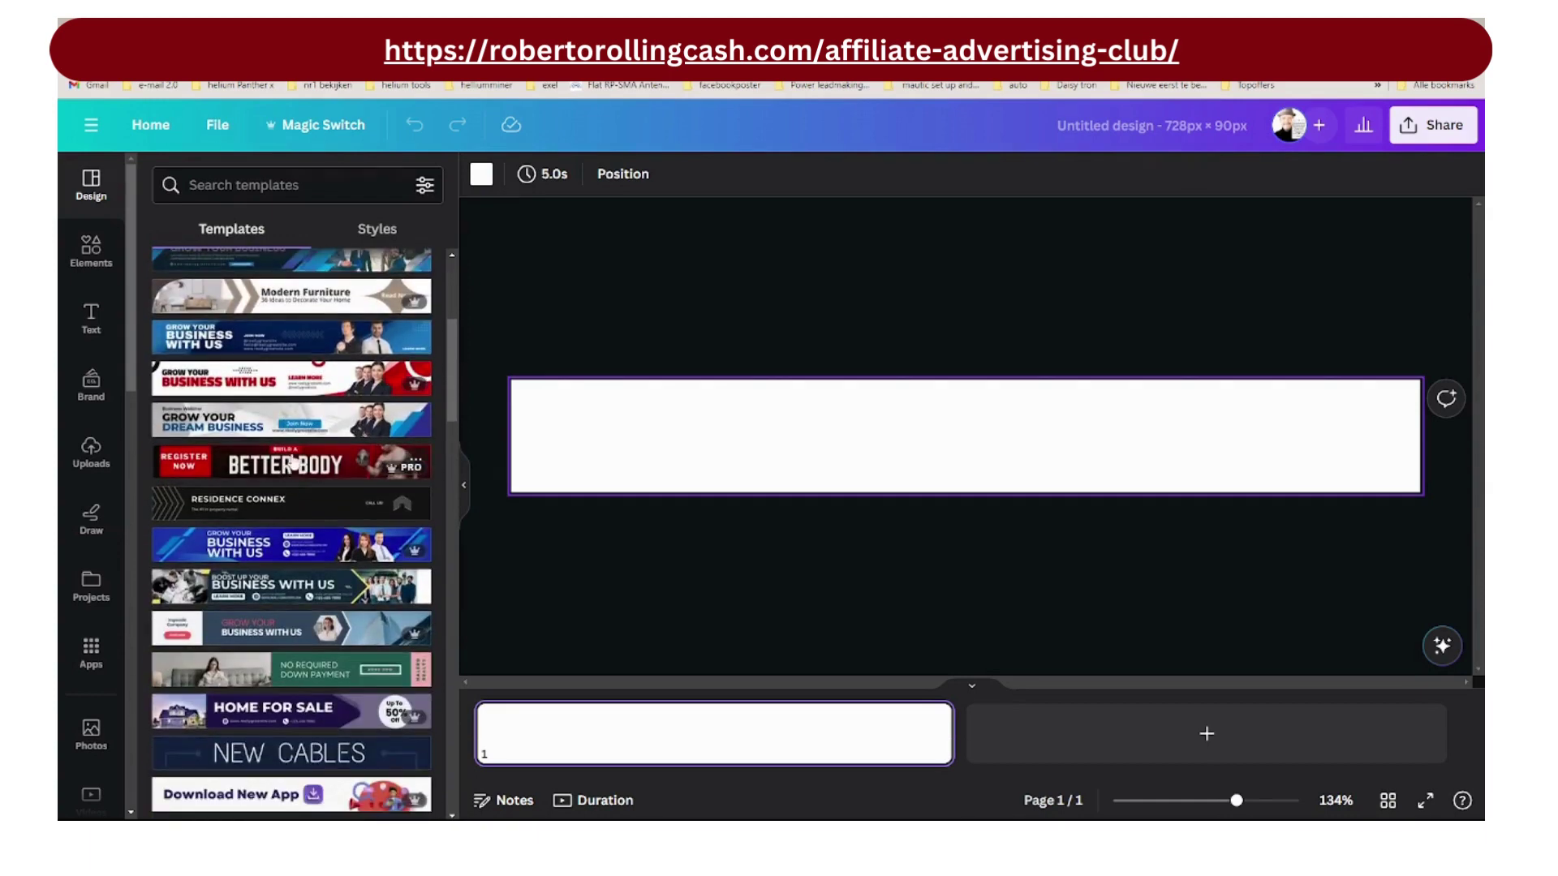
left_click(298, 416)
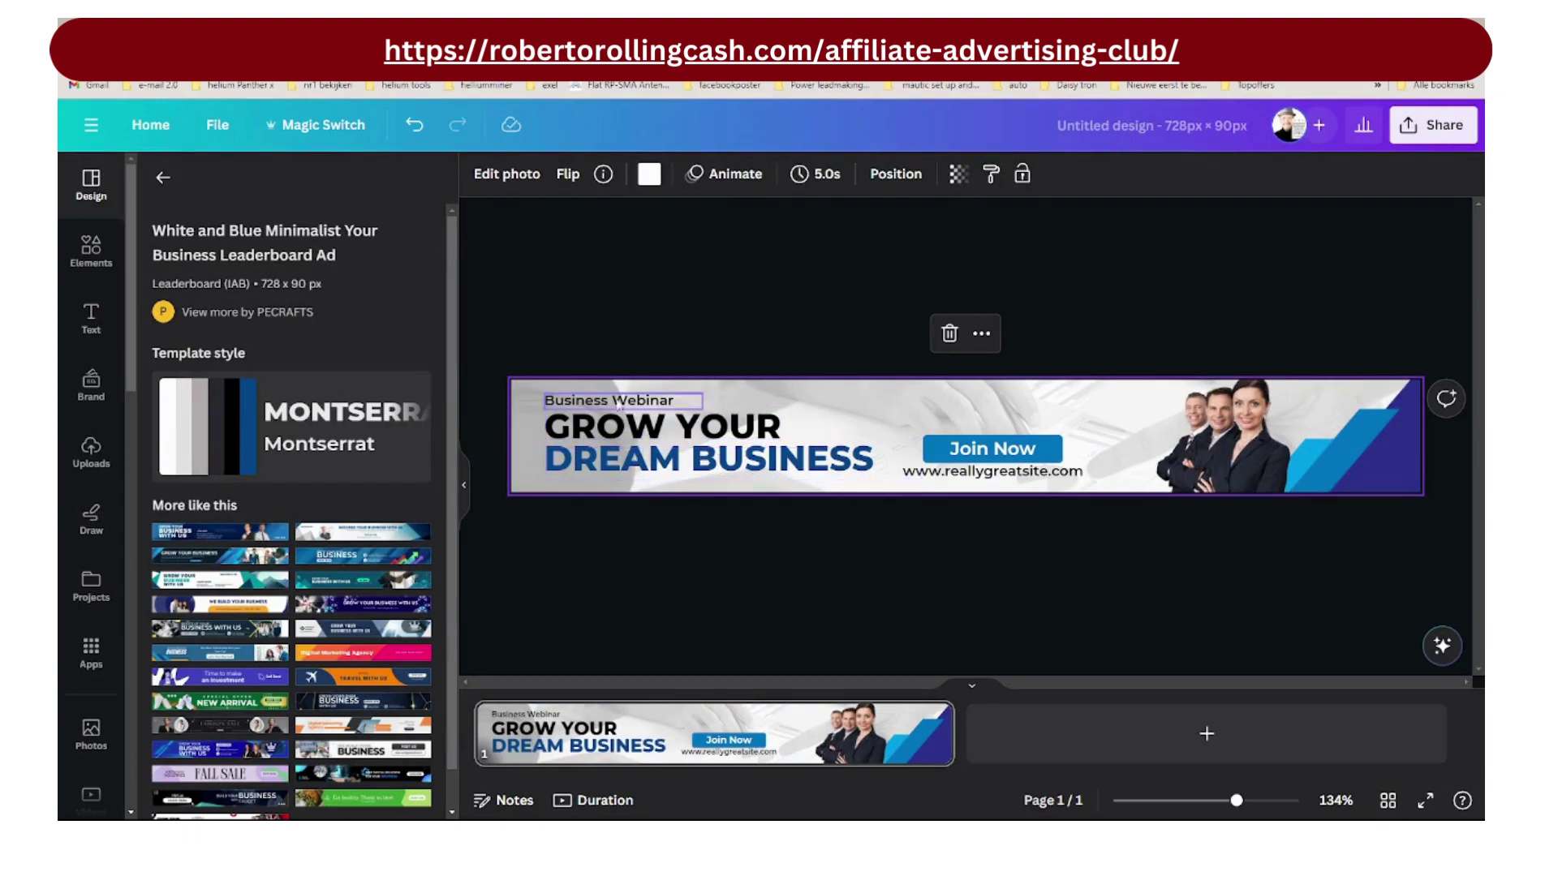
Replace the "Business Webinar" text above the headline with the advertiser's first name, preceded by a hyphen
left_click(683, 404)
double_click(684, 404)
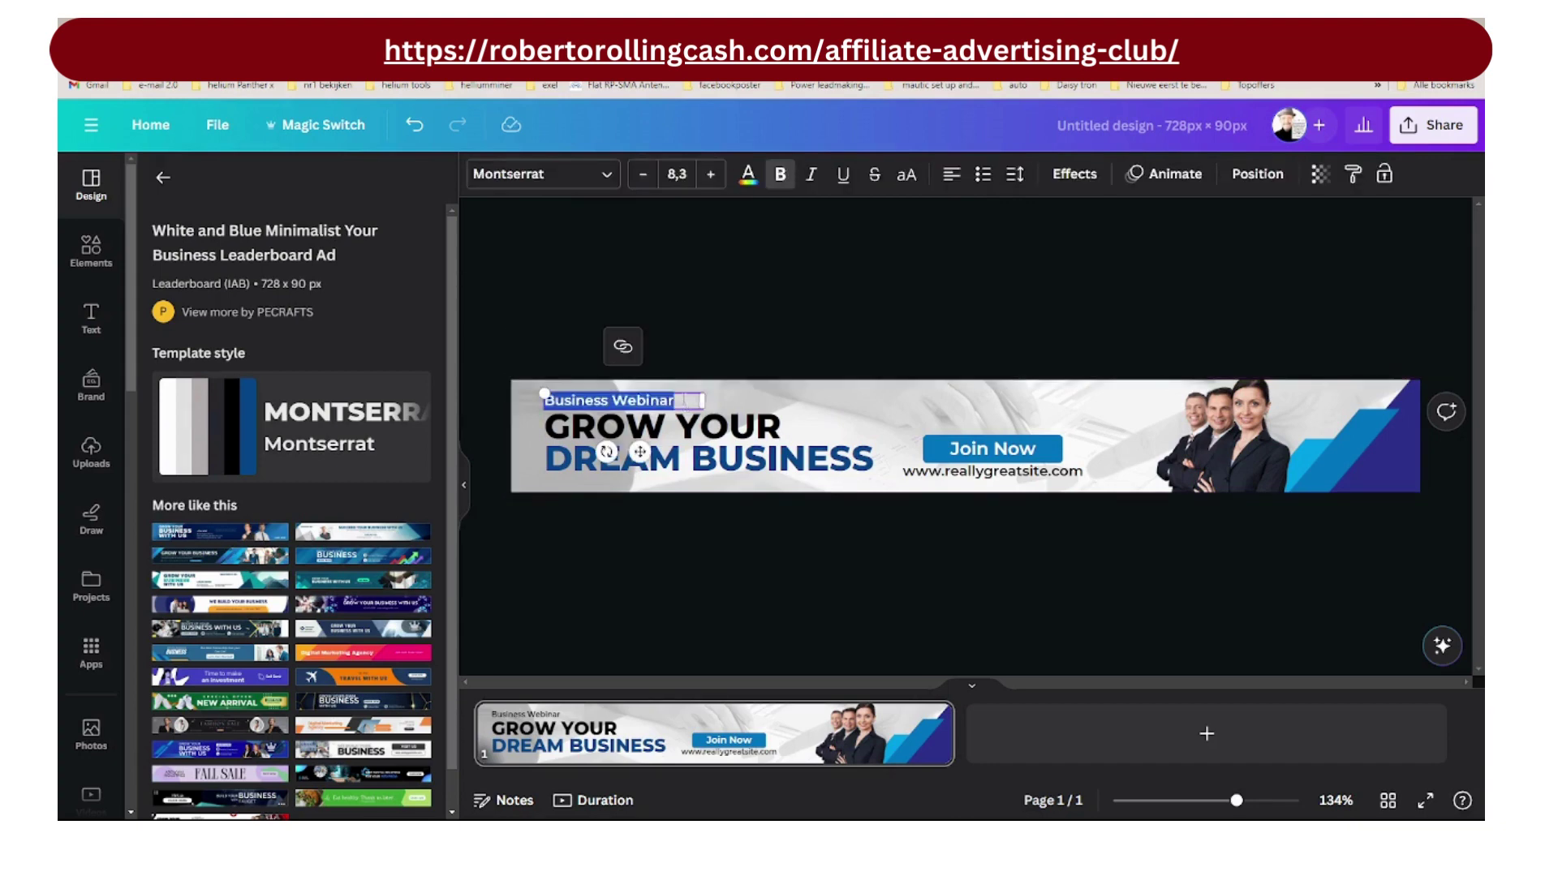
key("BackSpace")
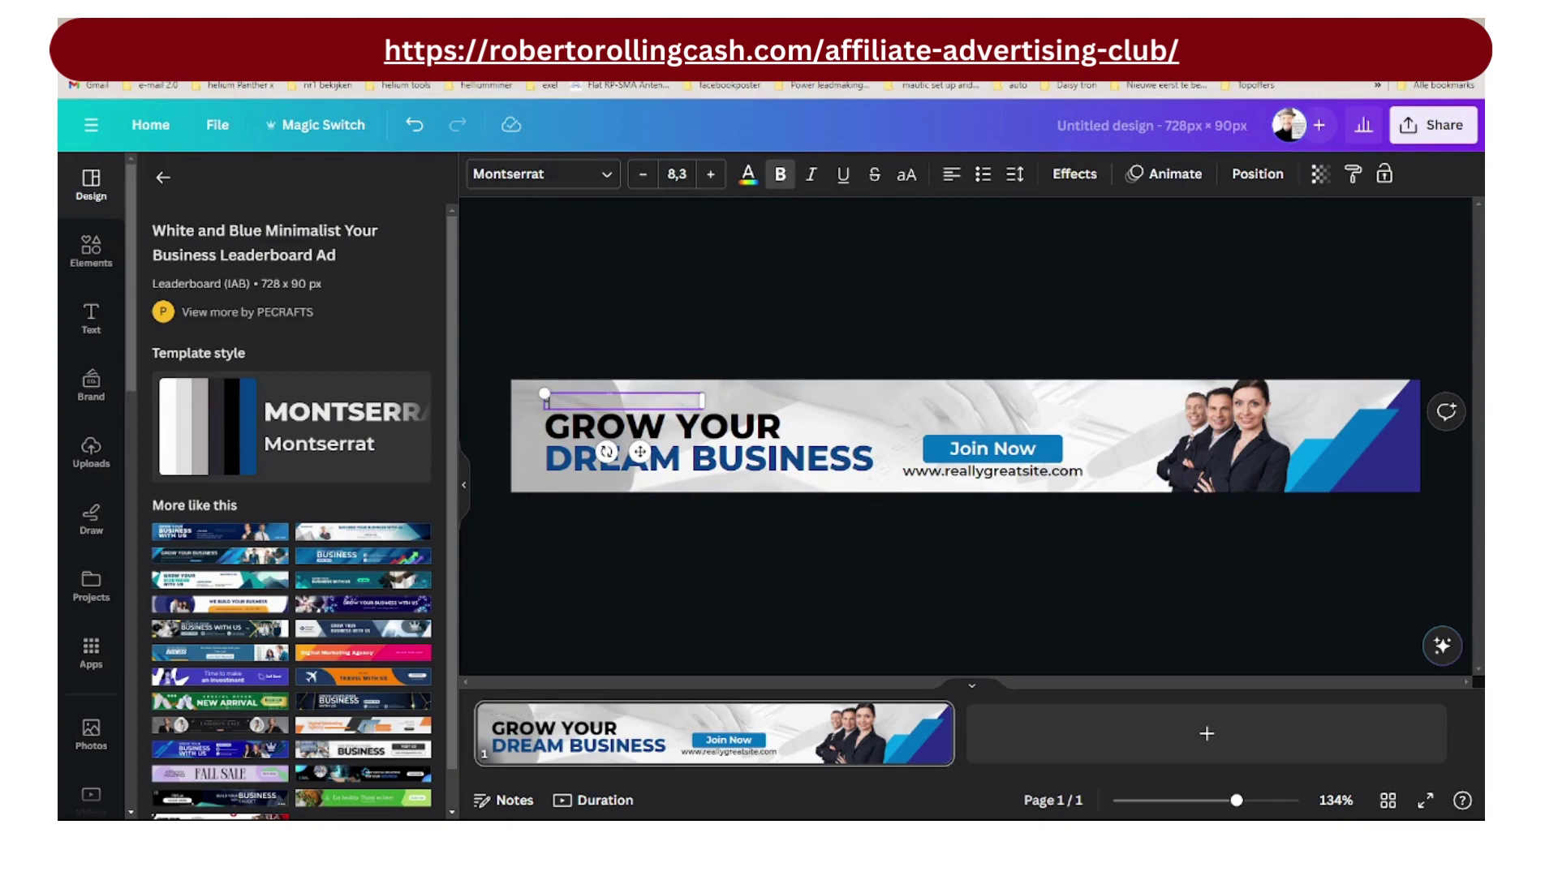
type("Roberto")
left_click(1047, 478)
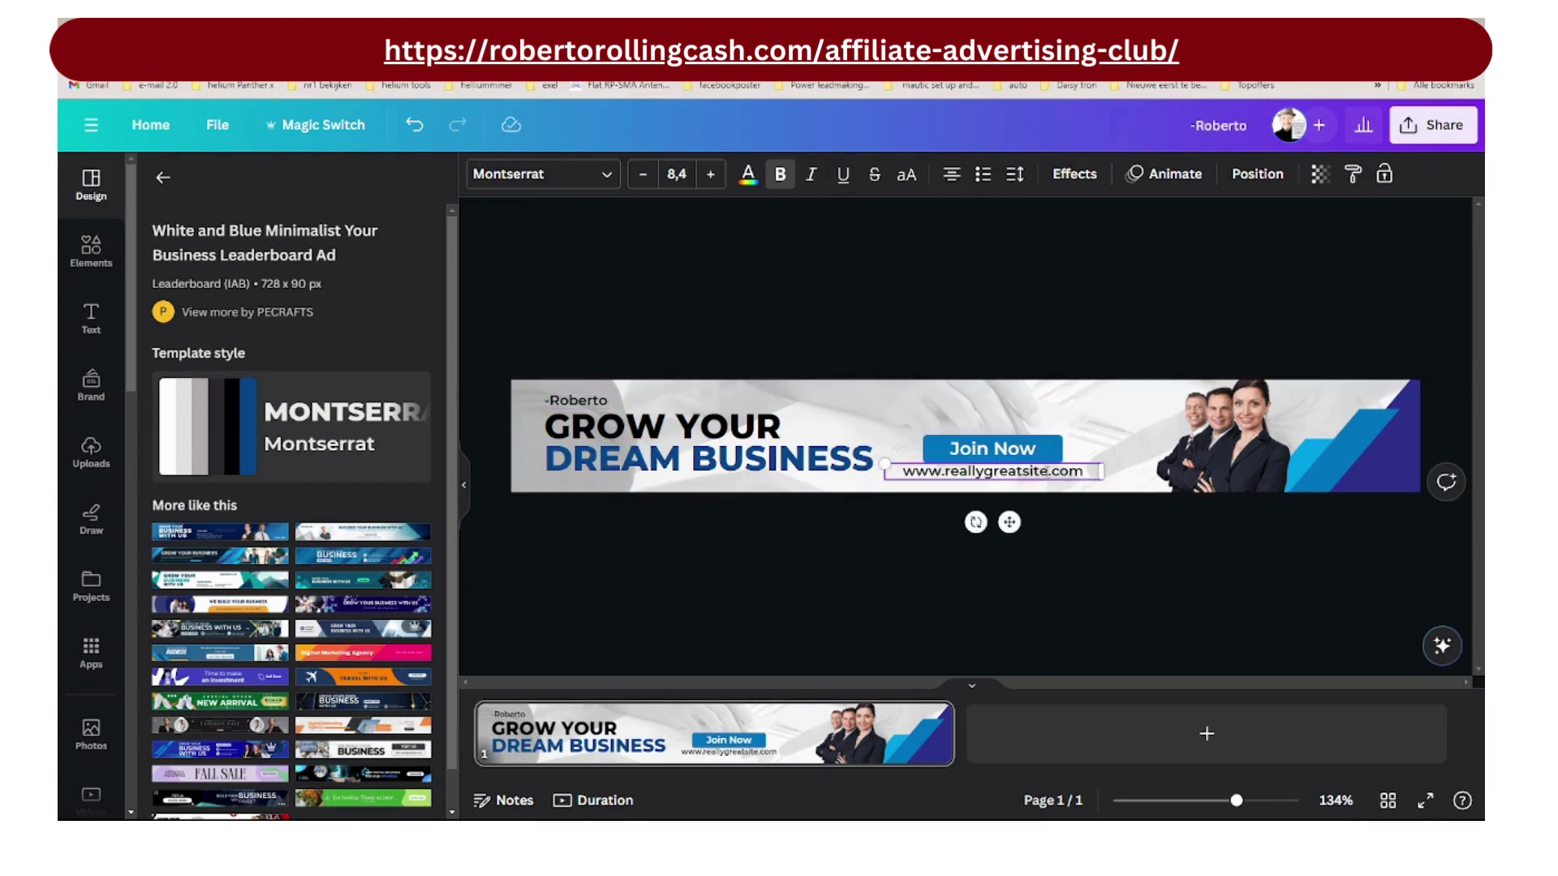
key("BackSpace")
key("BackSpace")
key("BackSpace")
key("BackSpace")
key("BackSpace")
key("BackSpace")
key("BackSpace")
key("BackSpace")
key("BackSpace")
key("BackSpace")
key("BackSpace")
key("BackSpace")
key("BackSpace")
key("BackSpace")
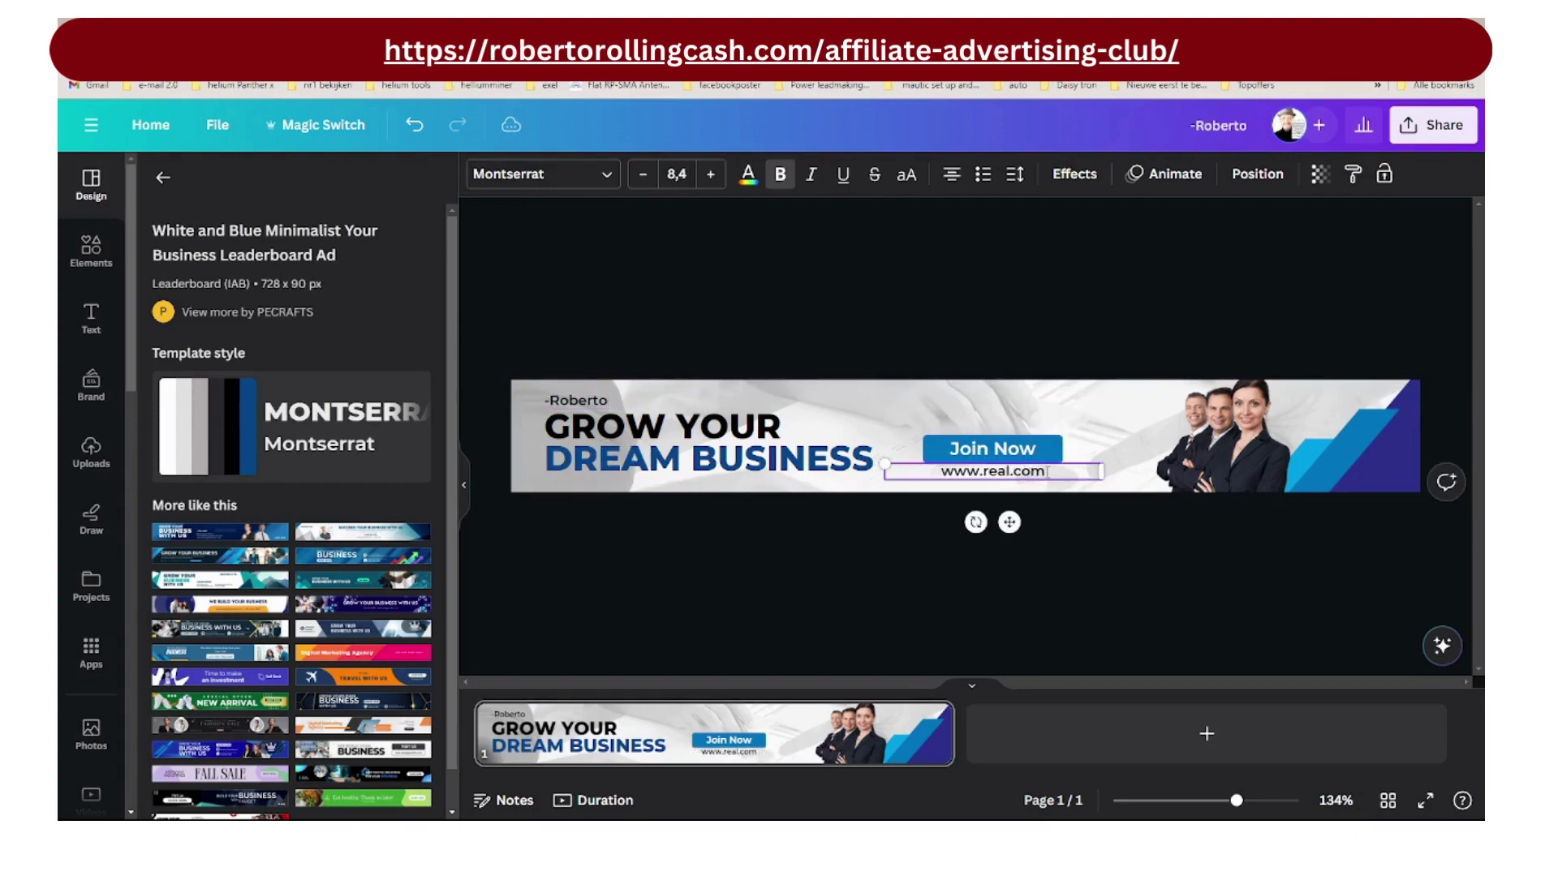
key("BackSpace")
type("robert")
type("orollin")
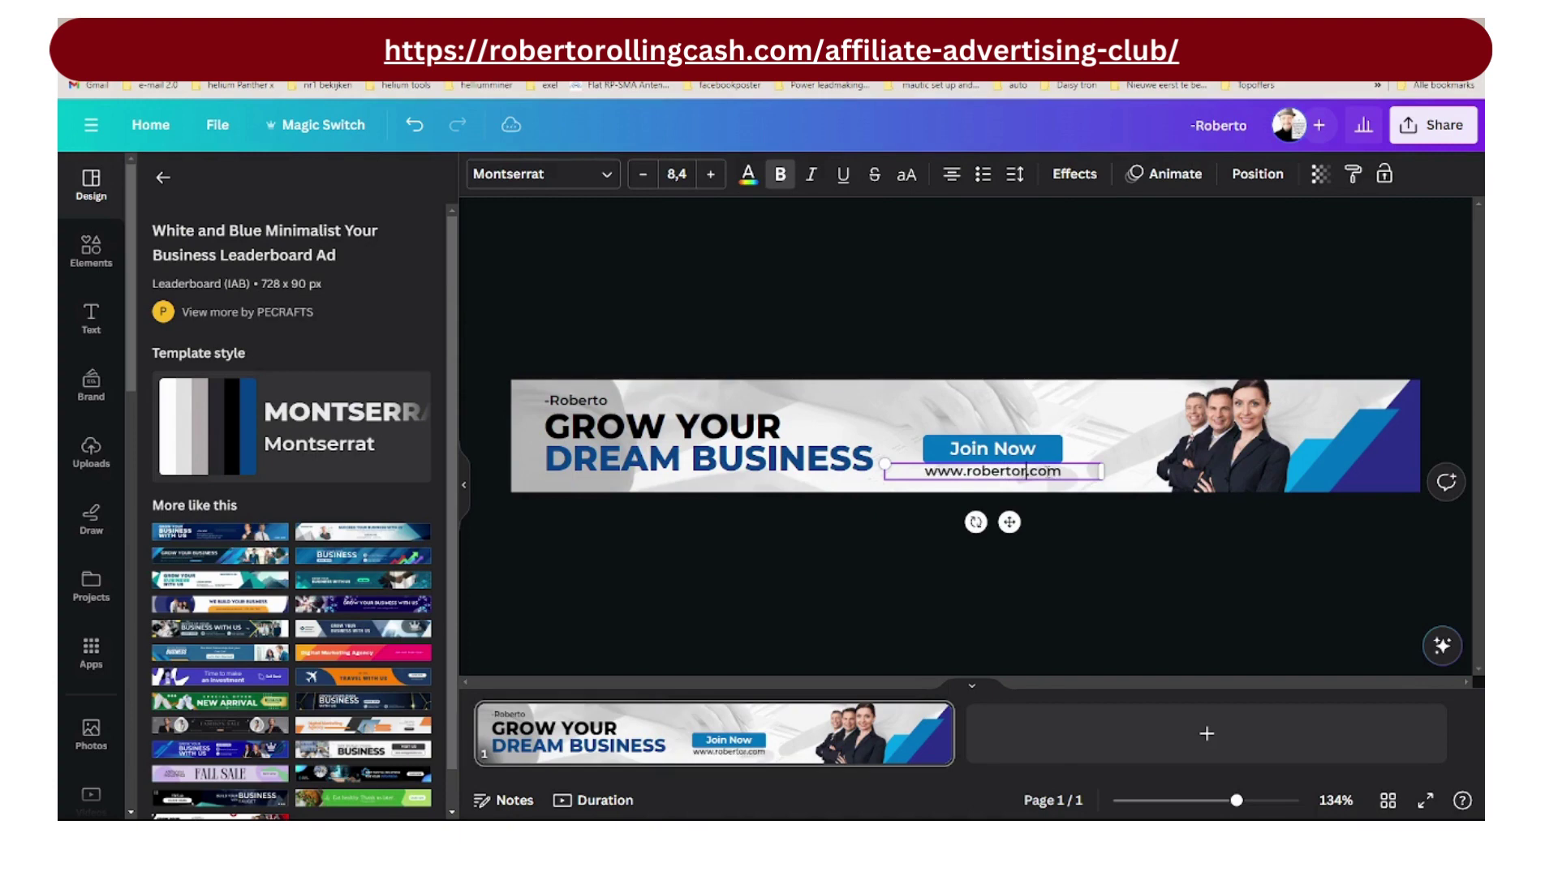
type("g")
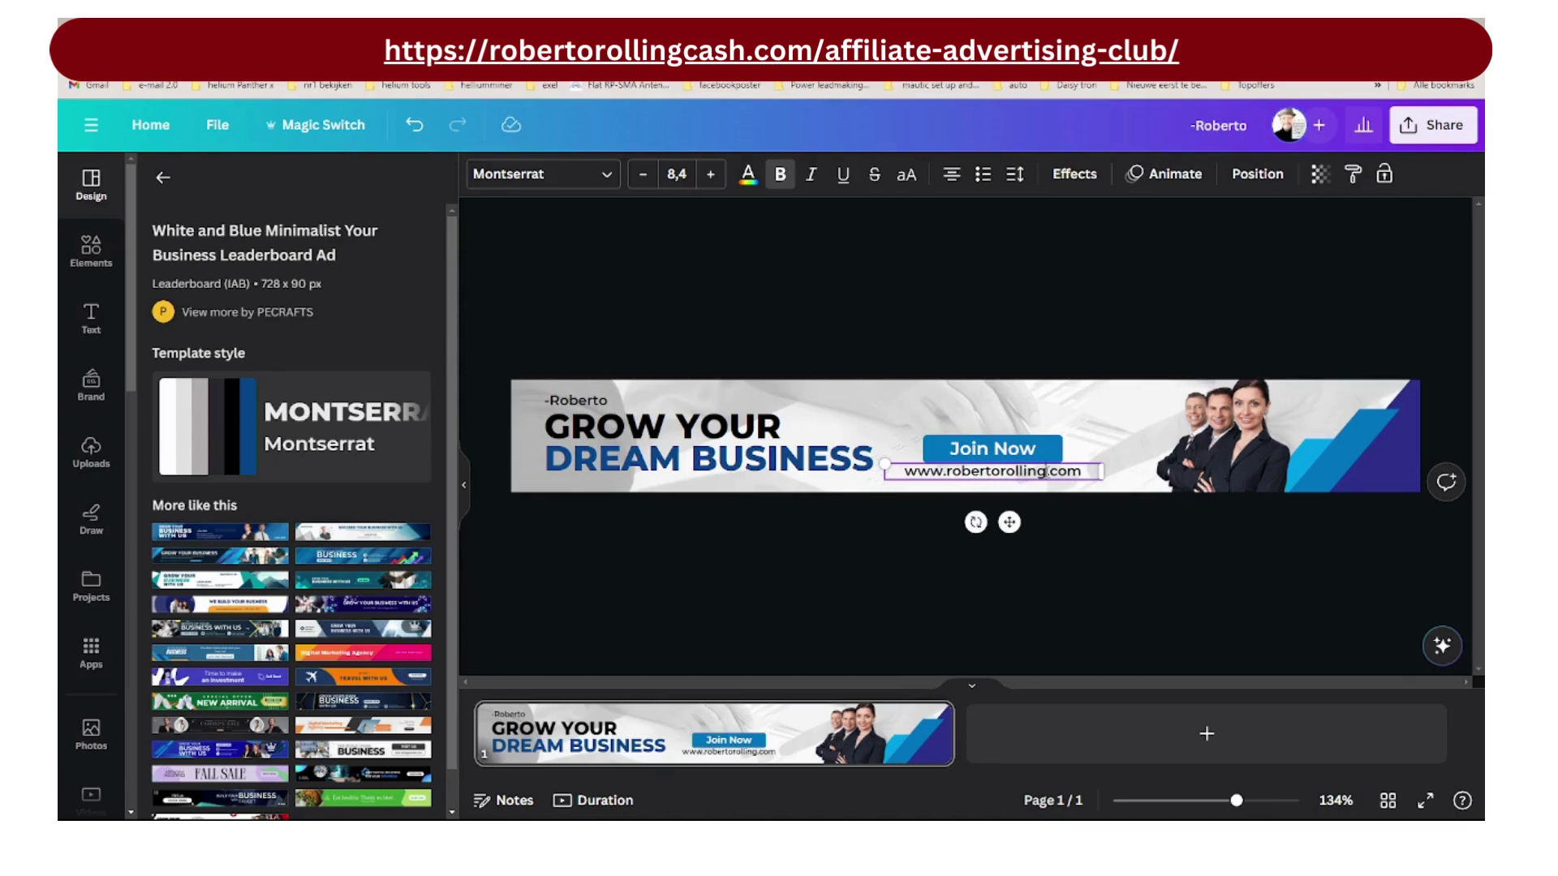
type("cash")
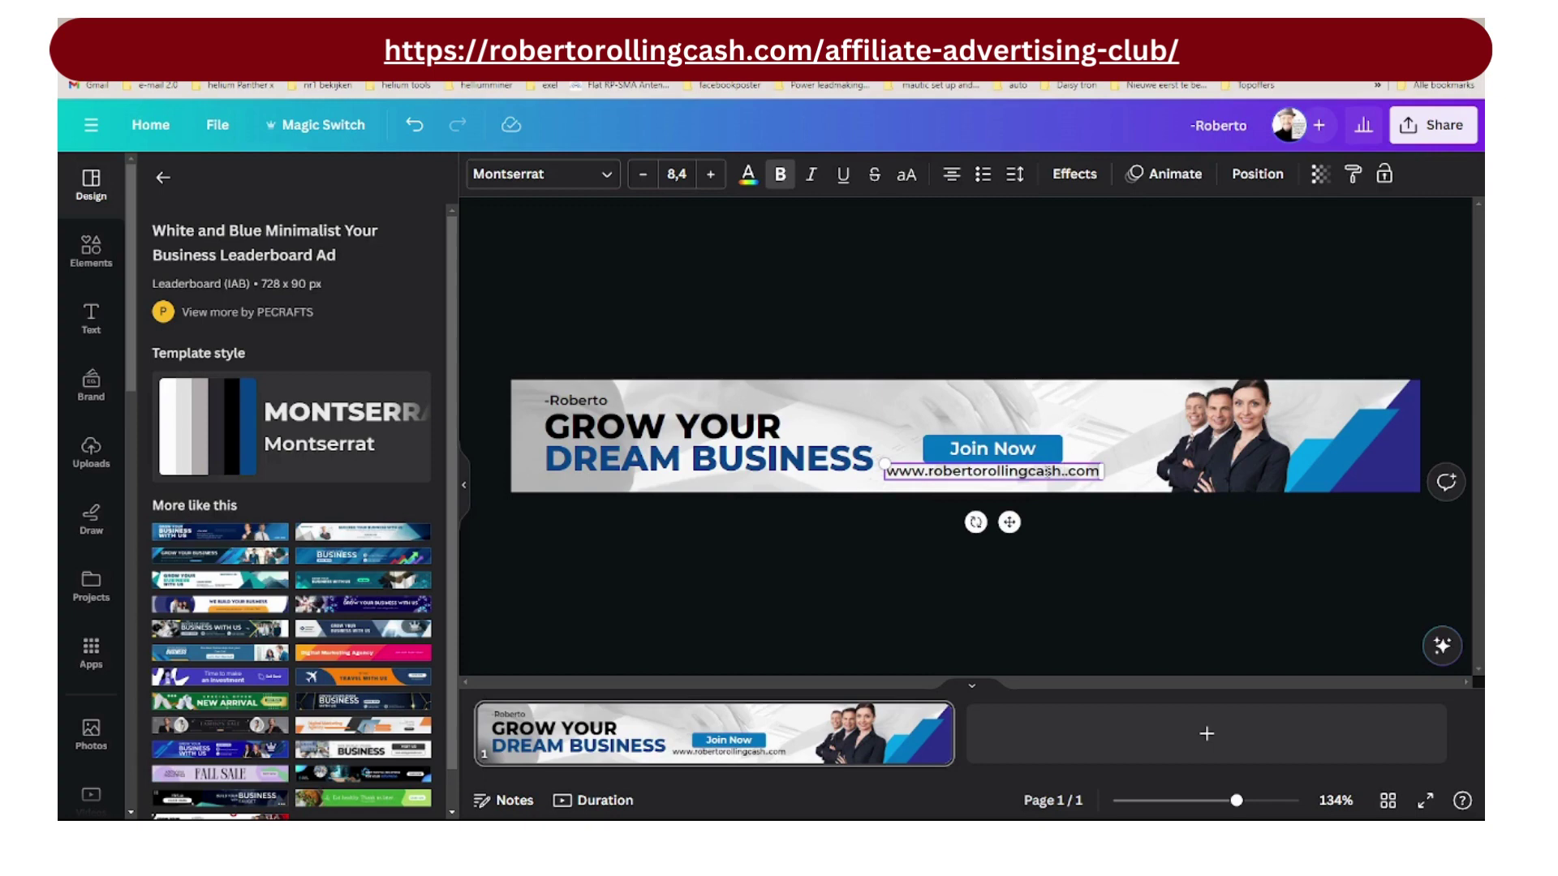
left_click(1133, 446)
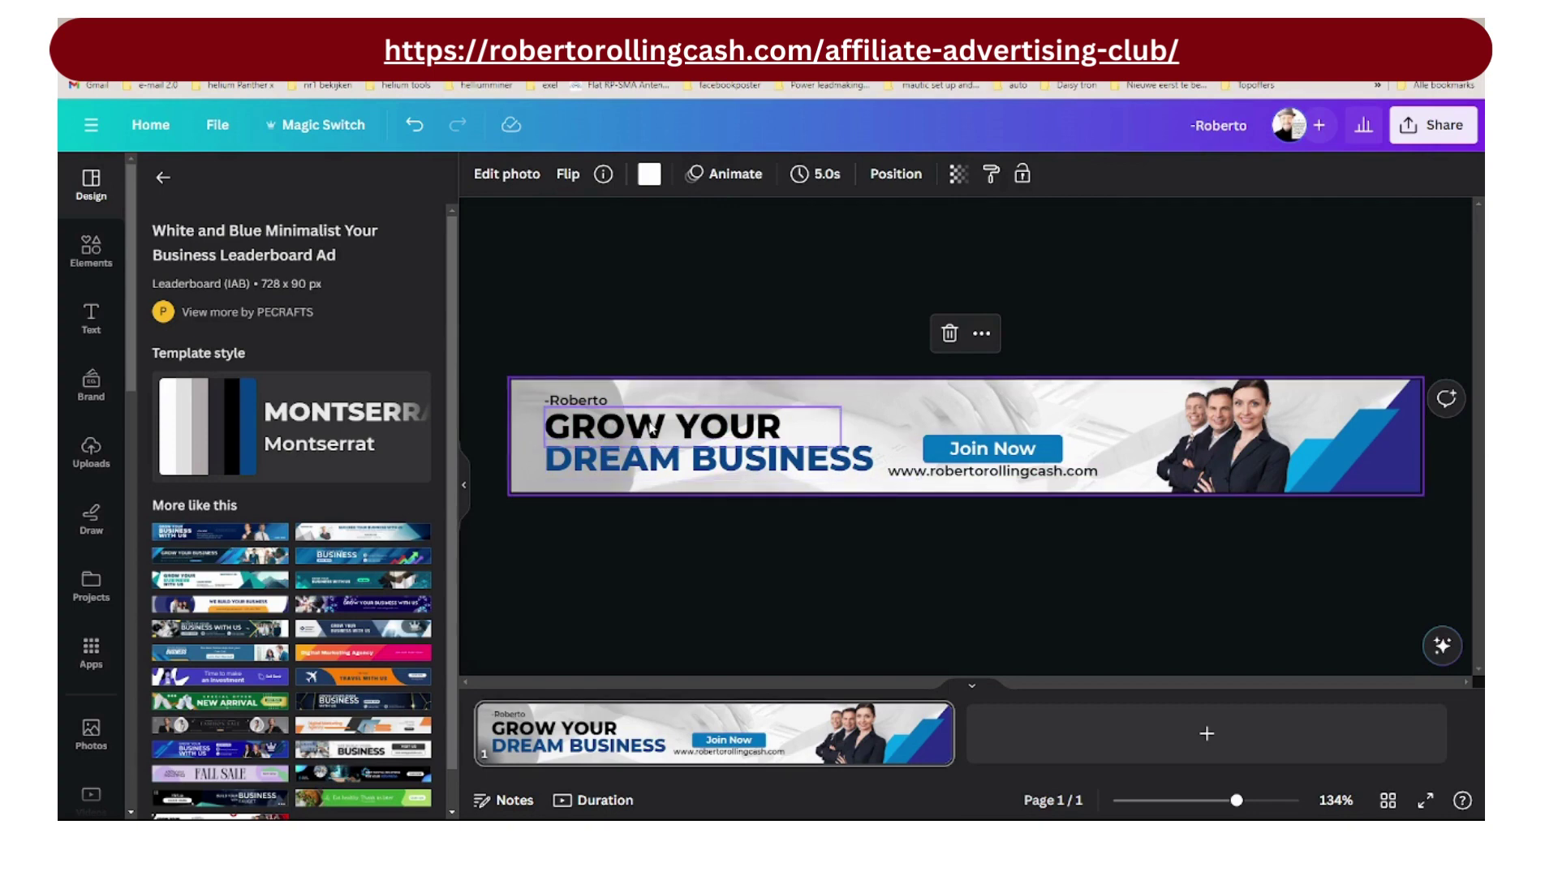
Apply the Breathe animation and the Pulse motion effect to the photo of the three businesspeople
left_click(1237, 452)
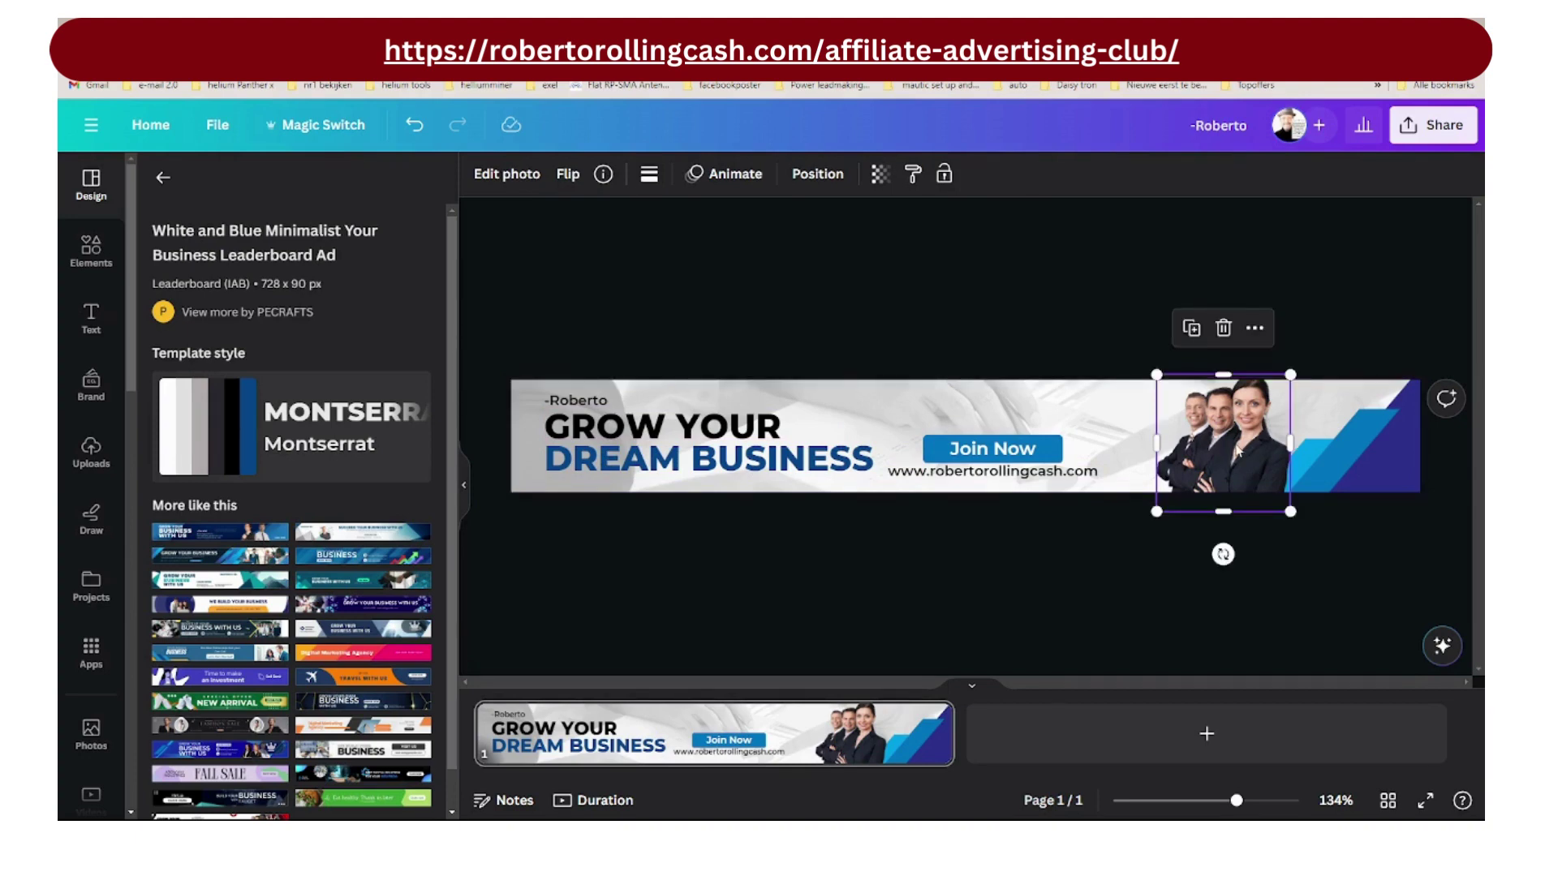
left_click(736, 176)
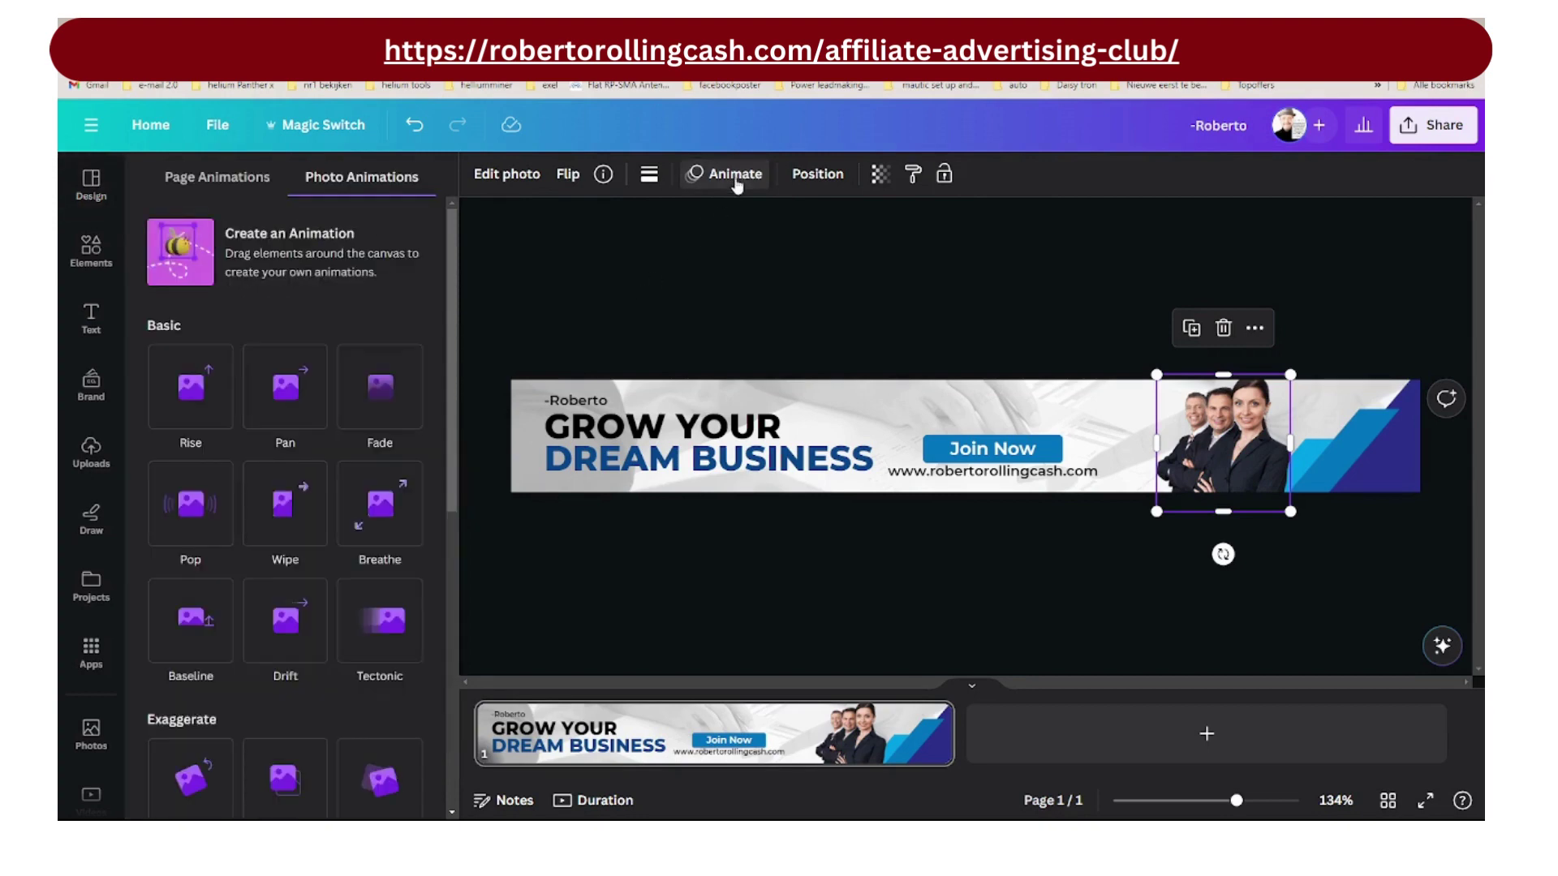
scroll(304, 399, "down", 2)
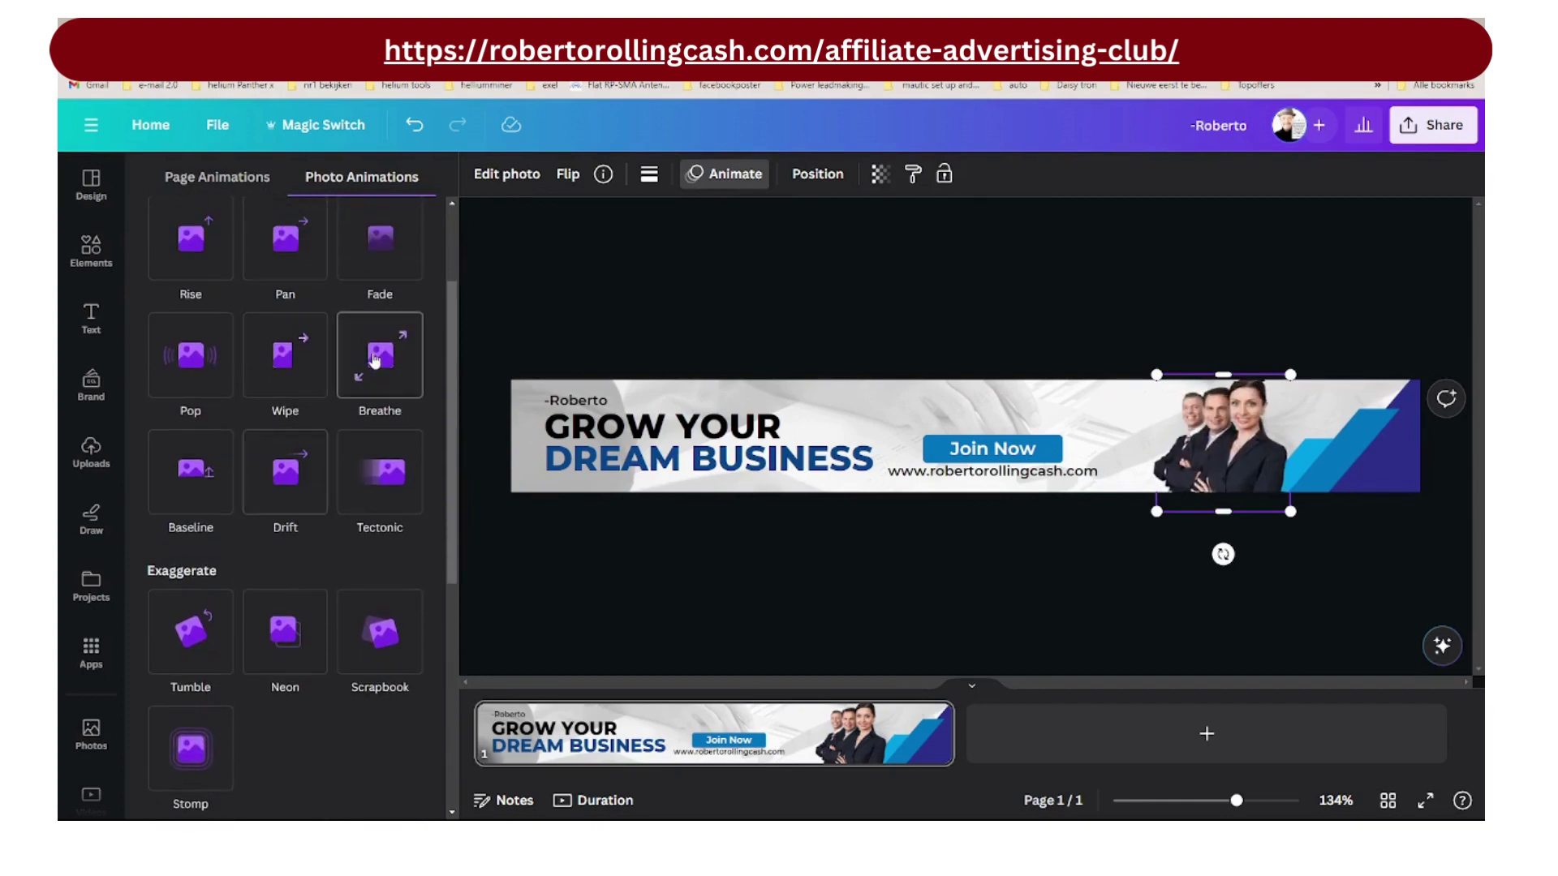
left_click(378, 355)
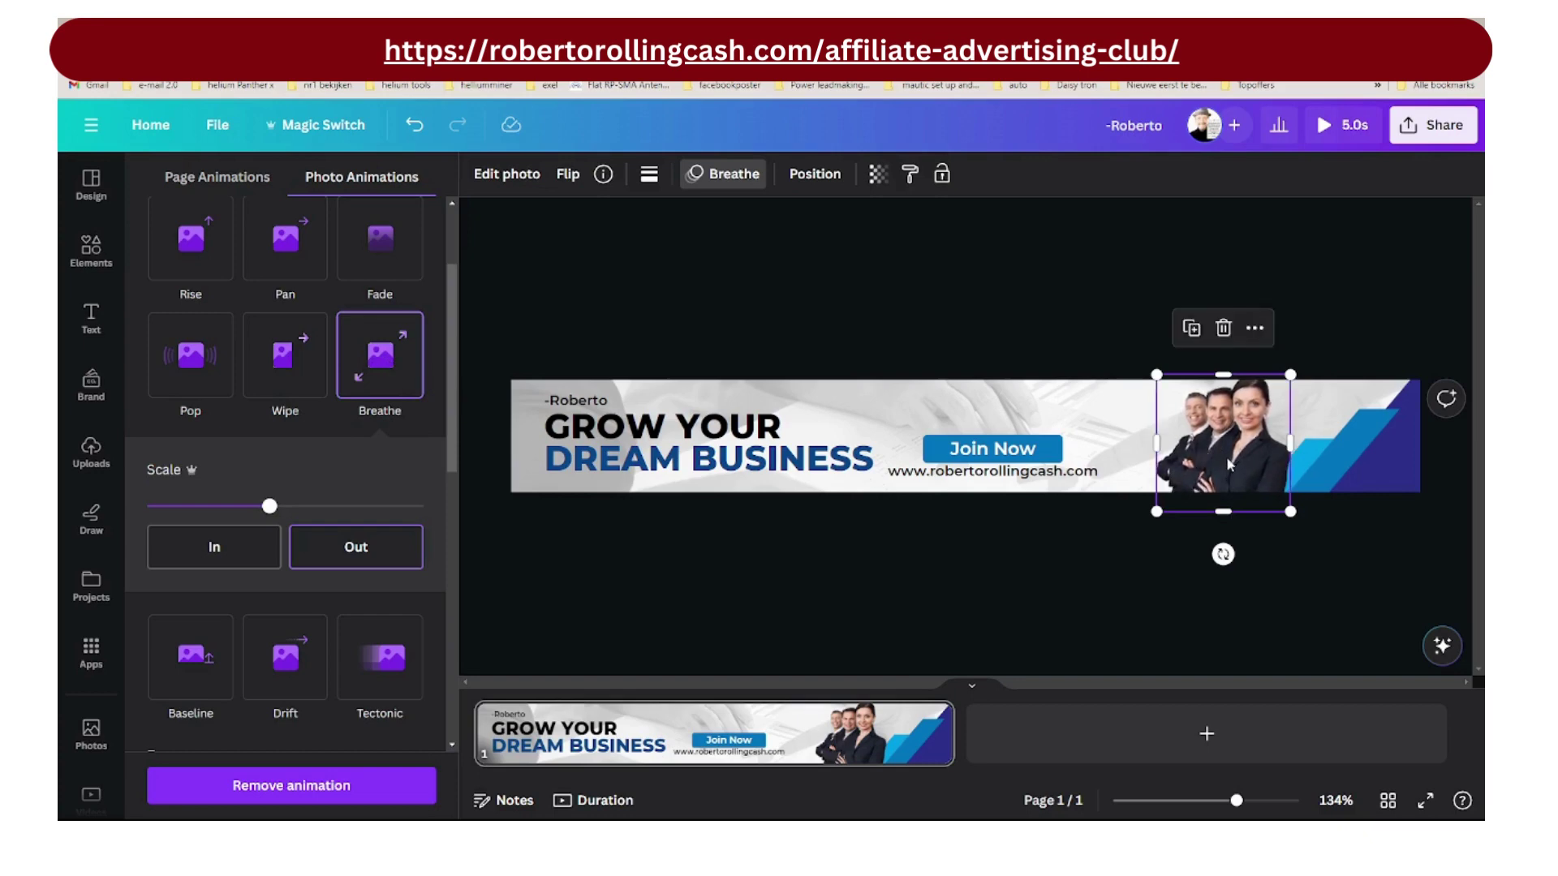
scroll(344, 433, "down", 6)
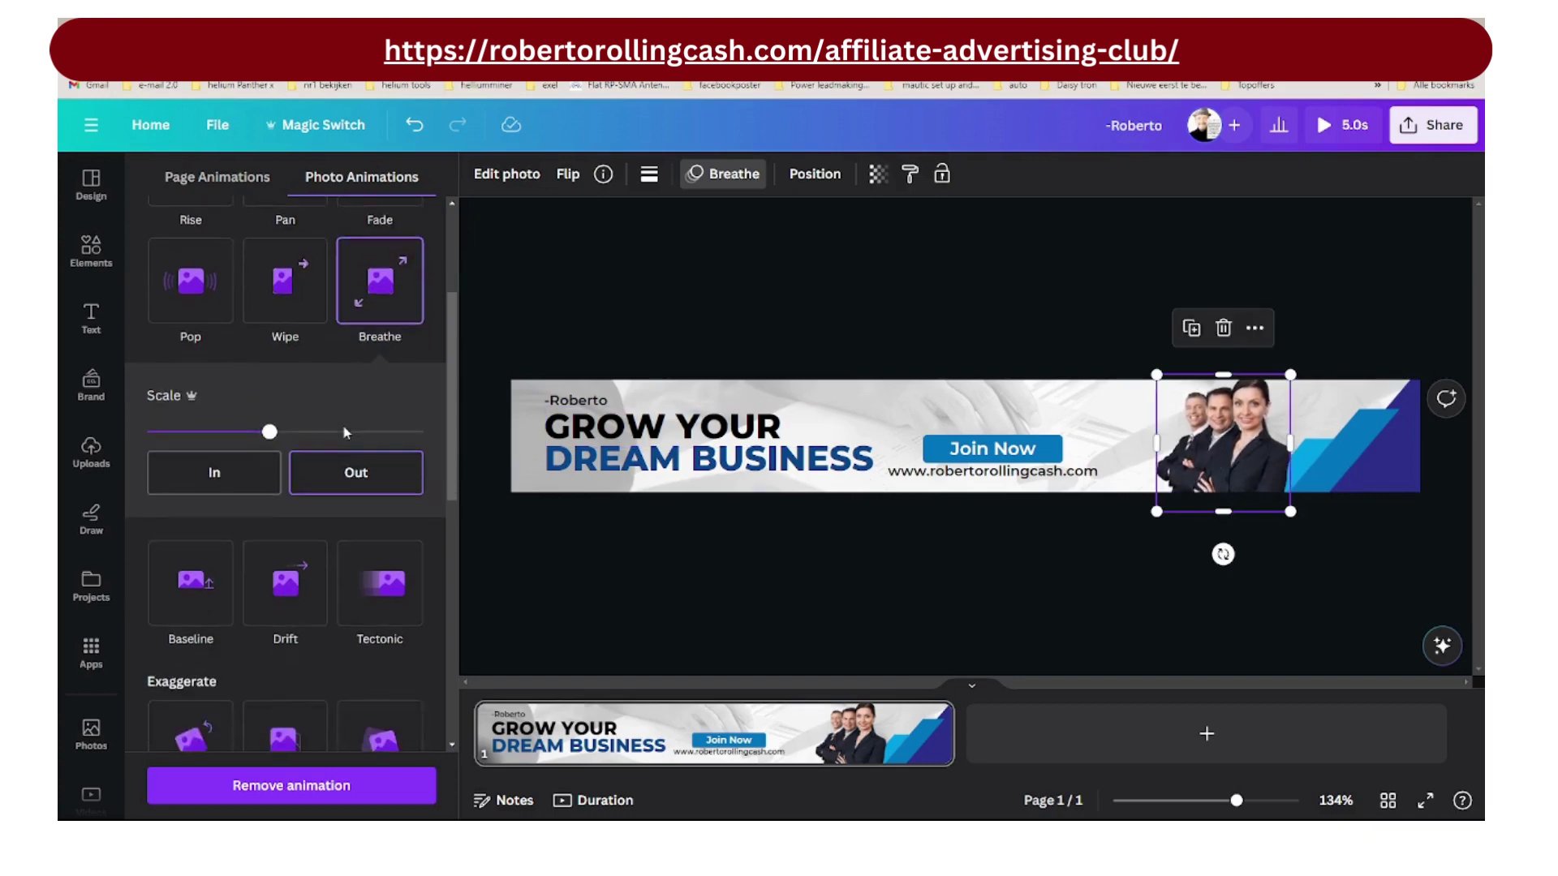
scroll(344, 433, "down", 3)
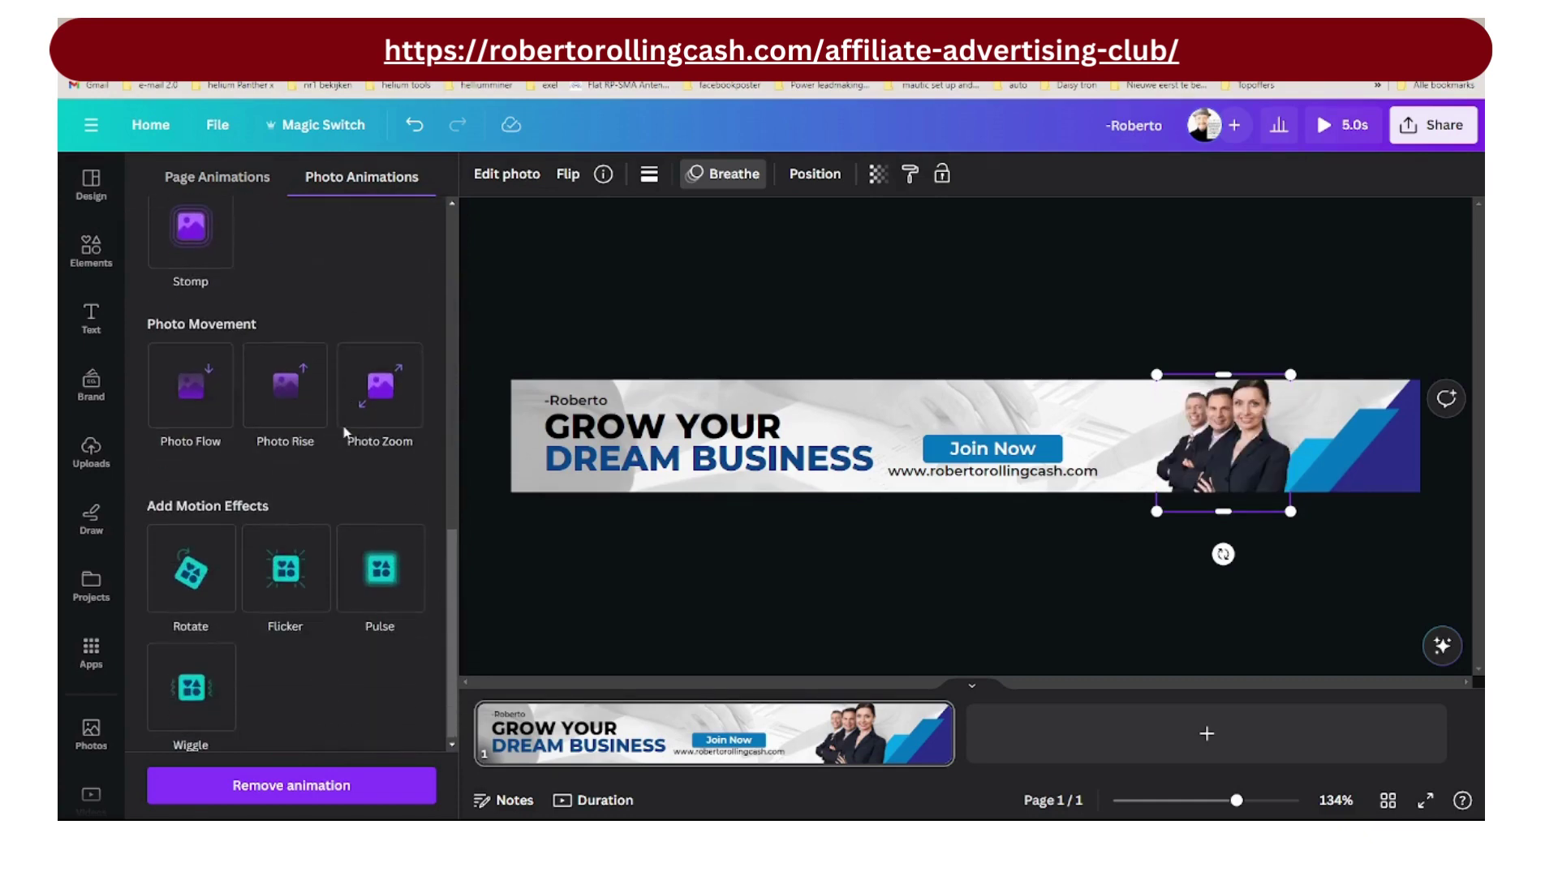
left_click(378, 573)
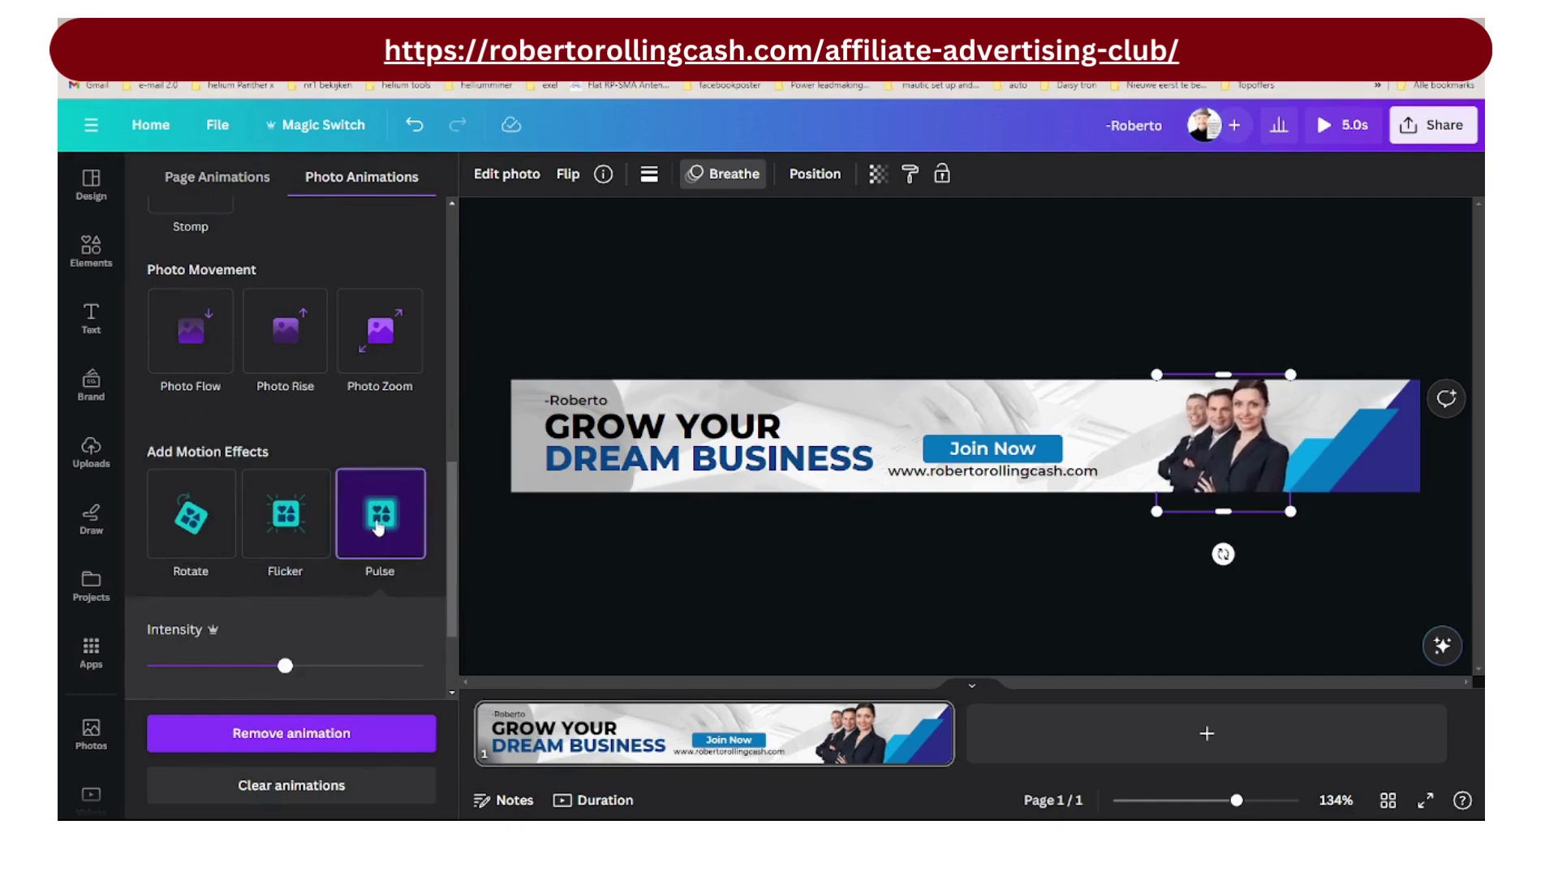
Apply the Pulse motion effect to the "Join Now" text and preview the banner's animation full screen
left_click(990, 455)
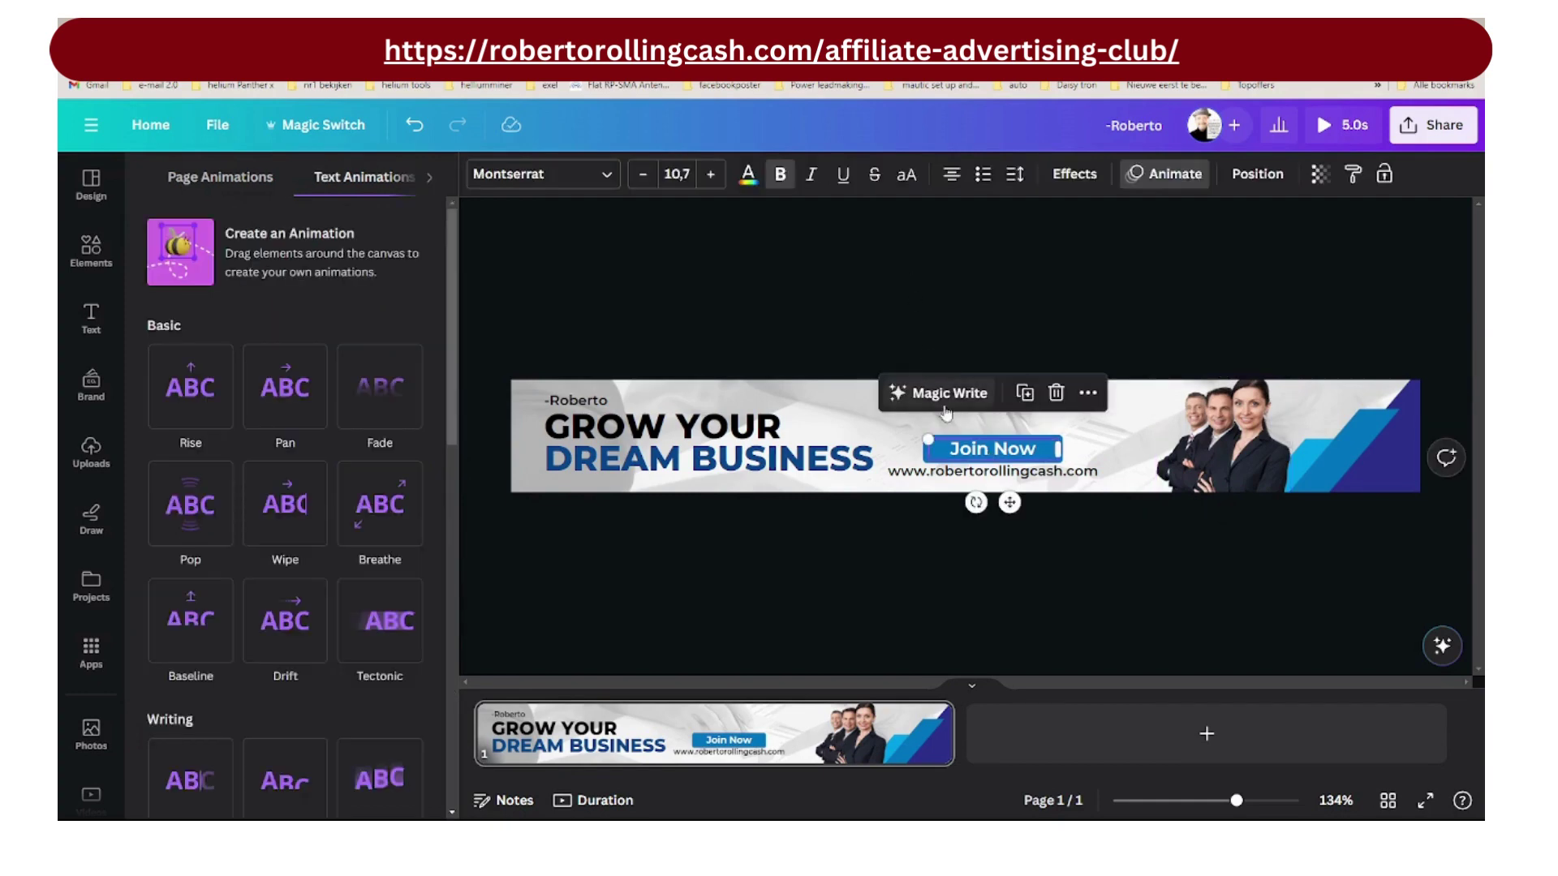
left_click(1162, 173)
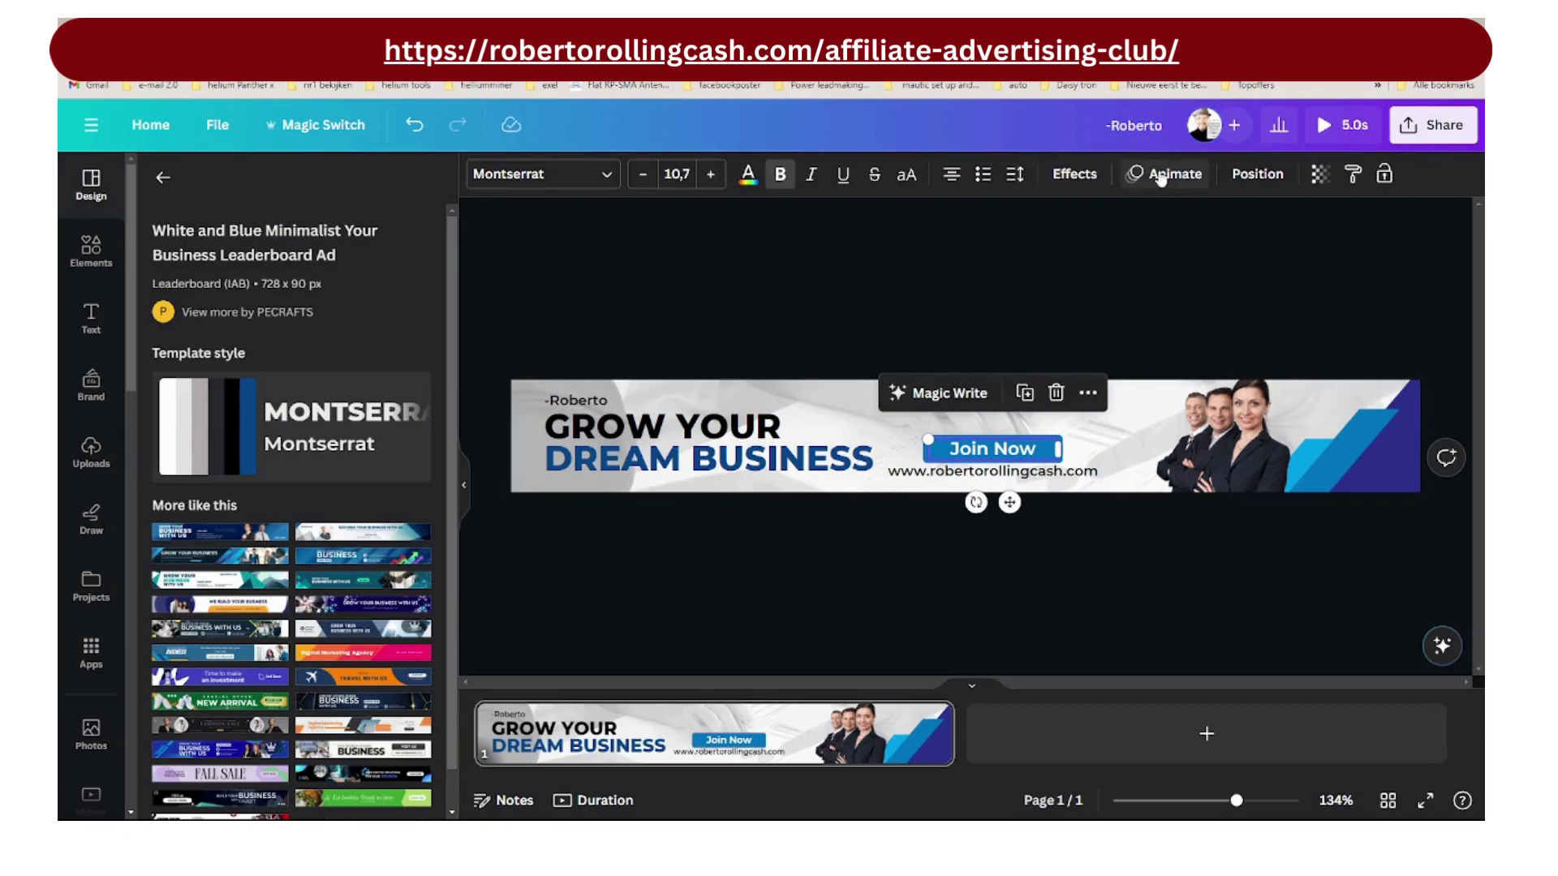
left_click(1157, 176)
scroll(328, 454, "down", 8)
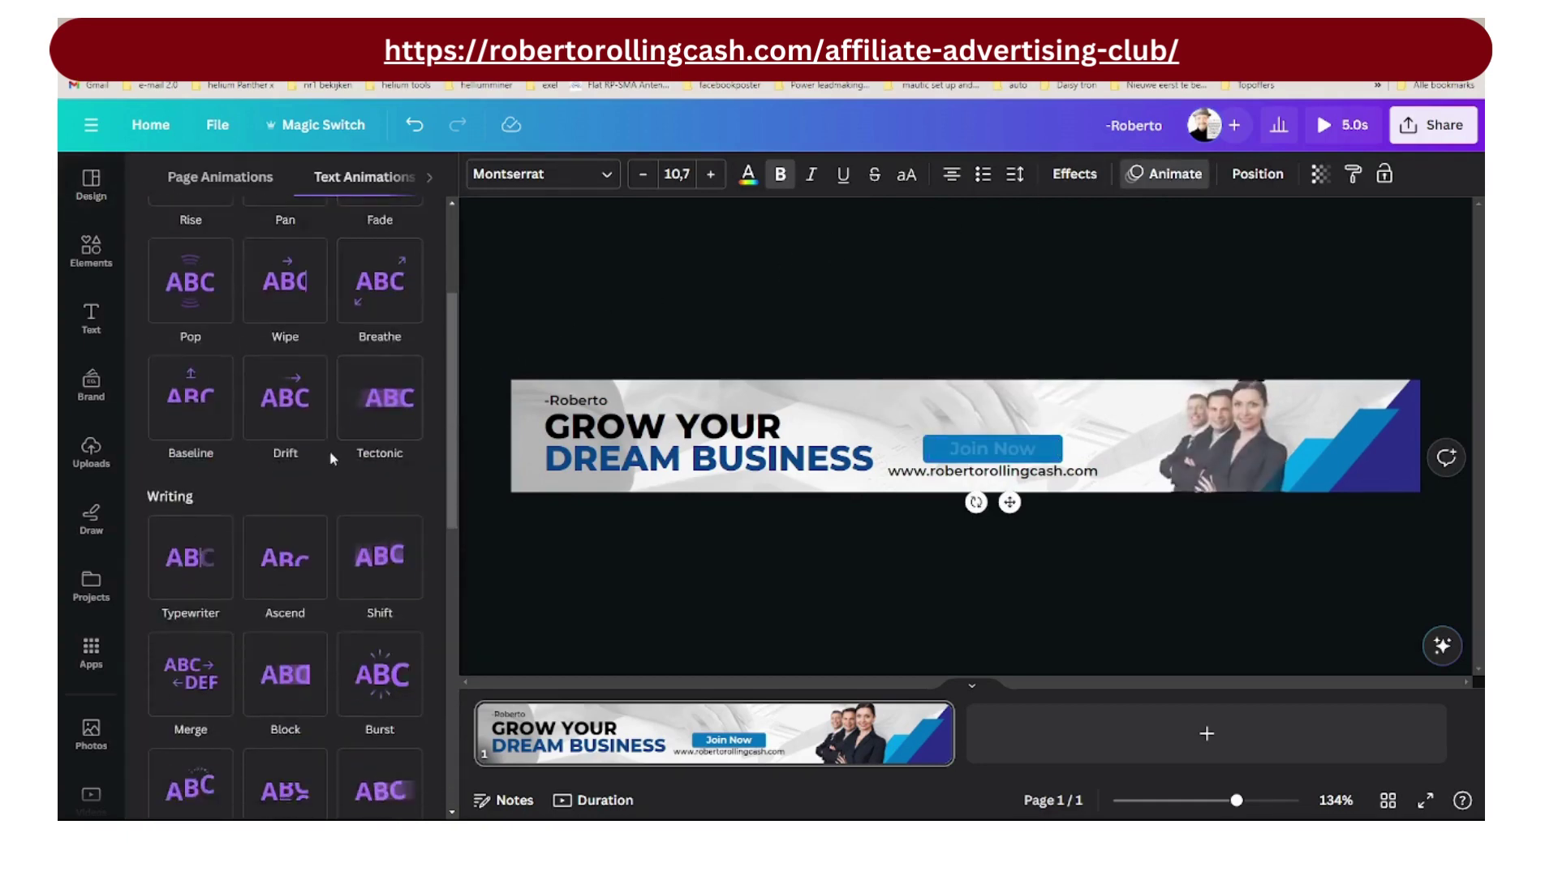
scroll(323, 462, "down", 4)
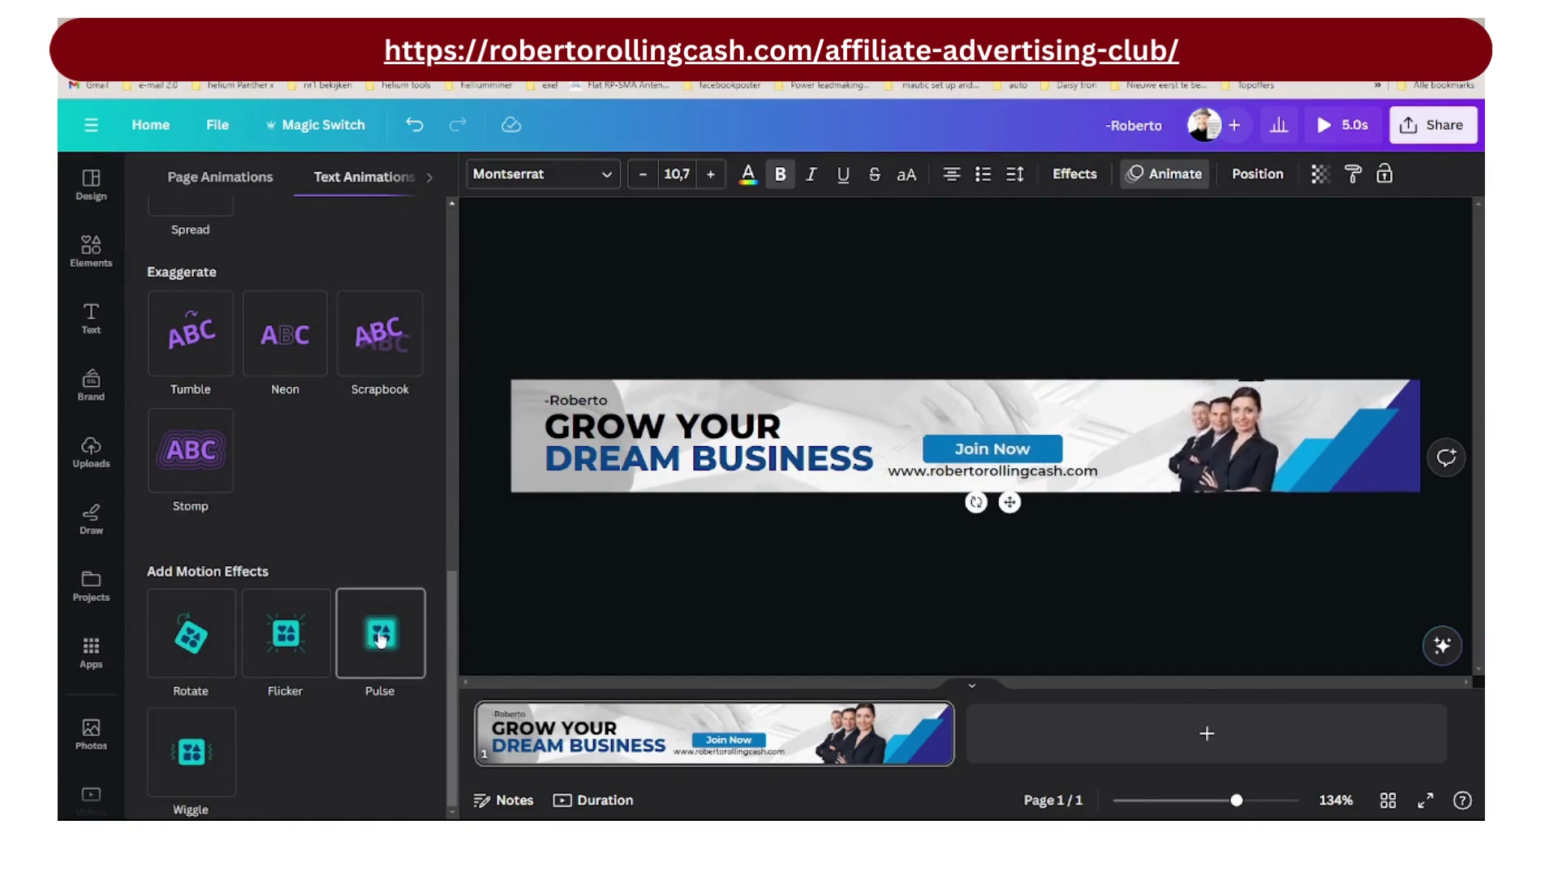
left_click(376, 641)
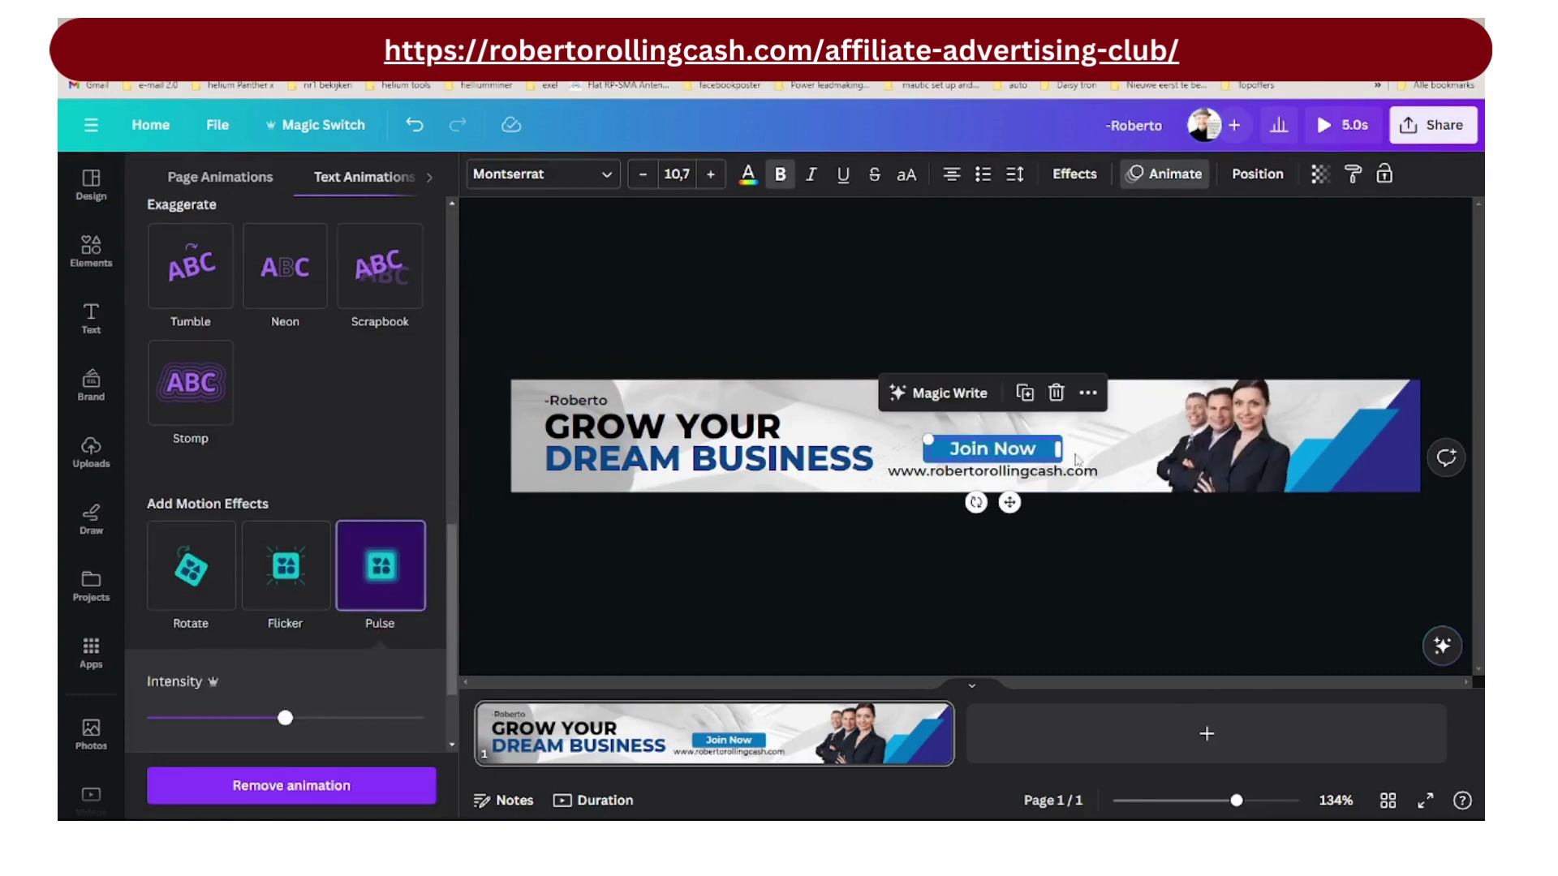
key("Escape")
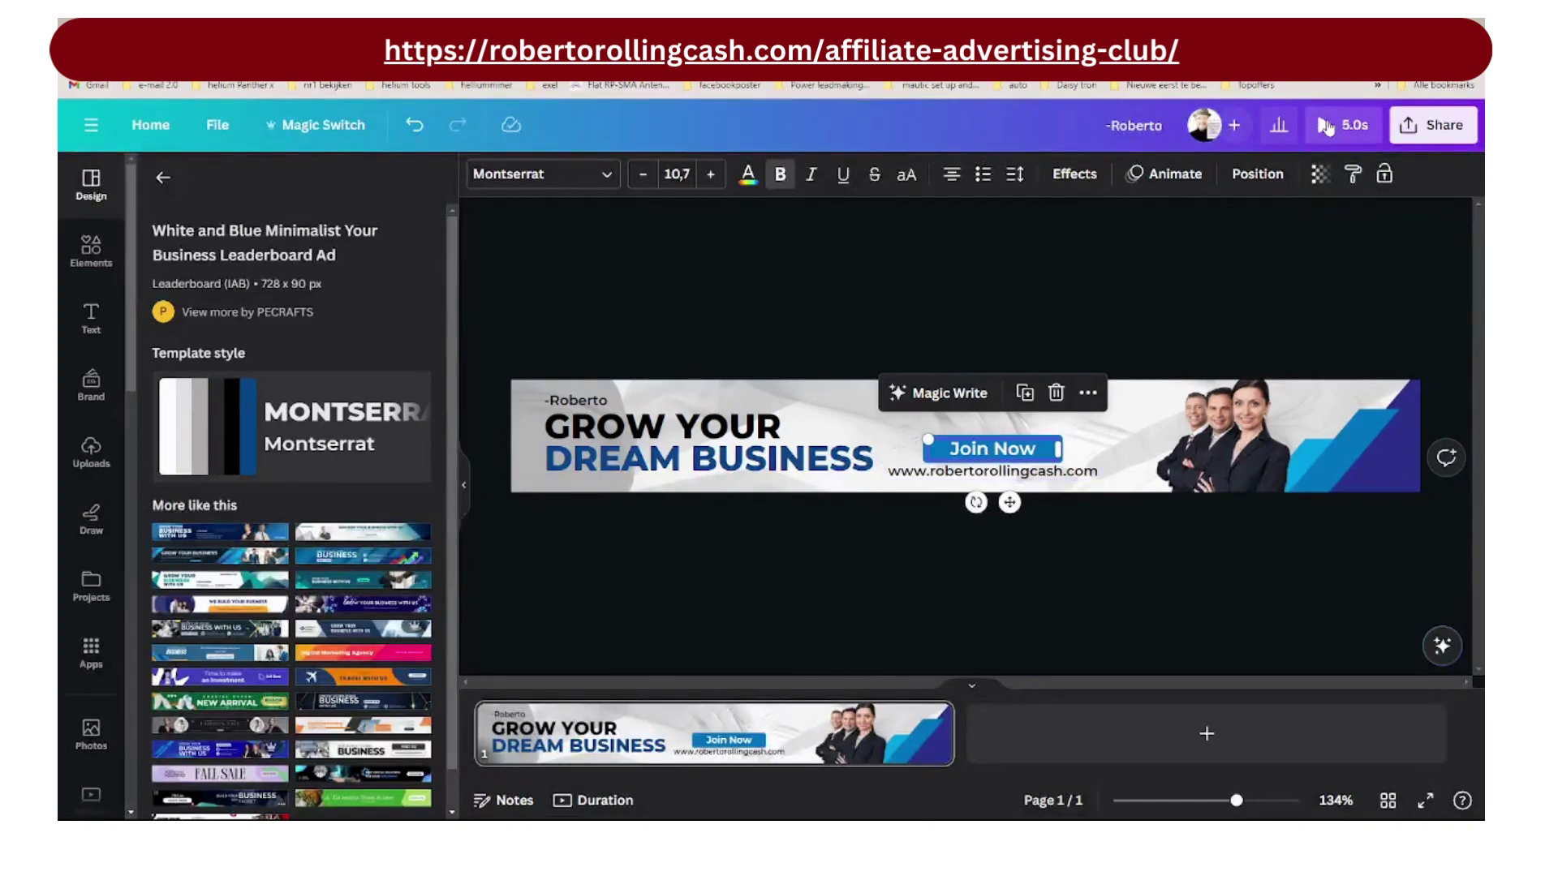
left_click(1326, 126)
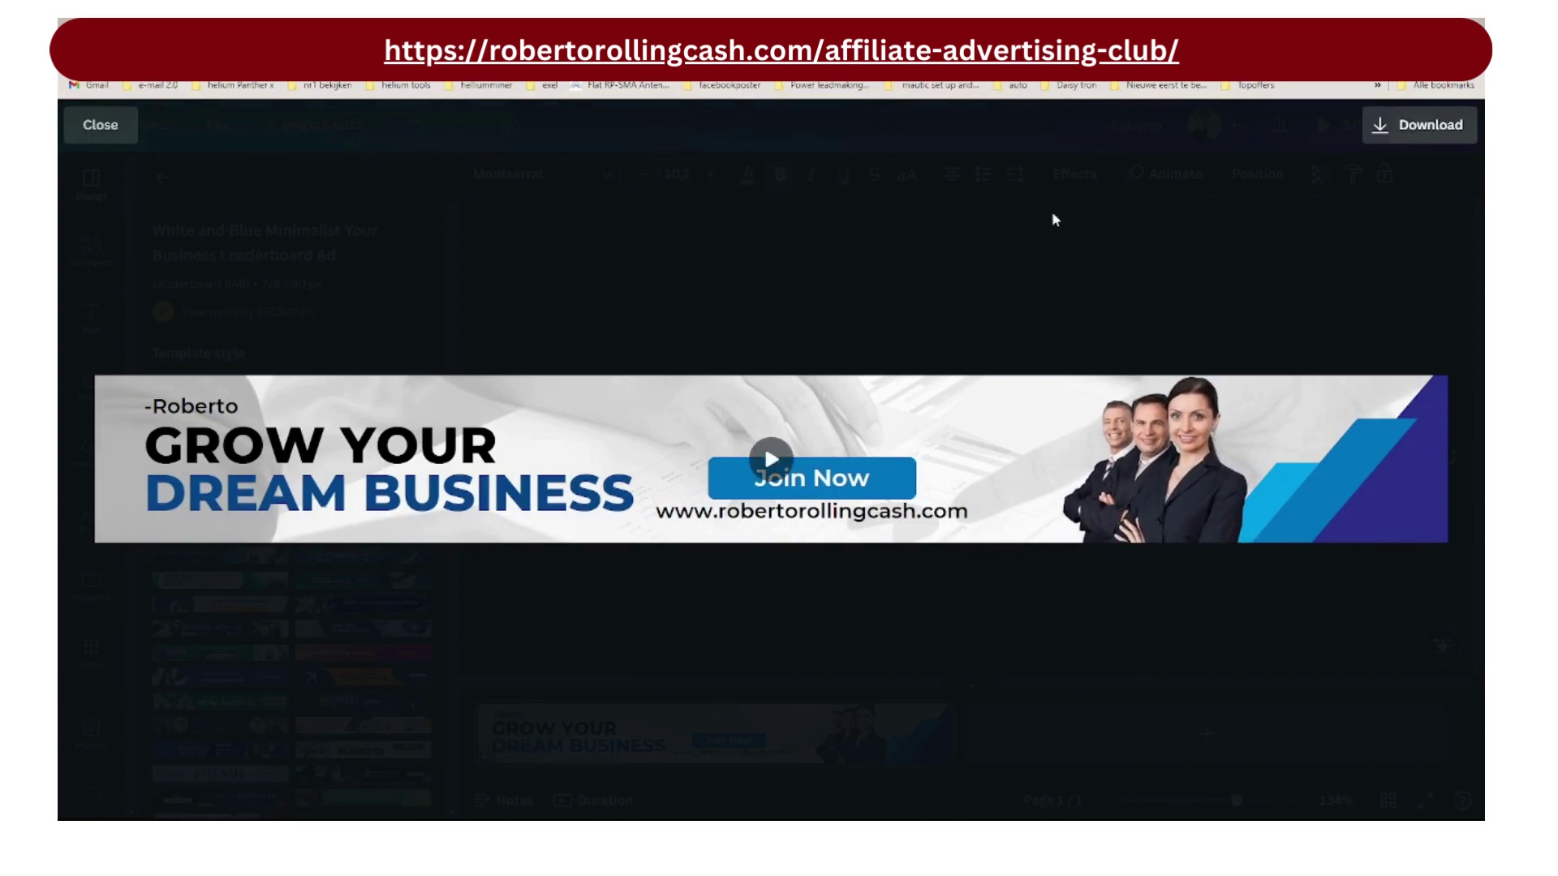
key("Escape")
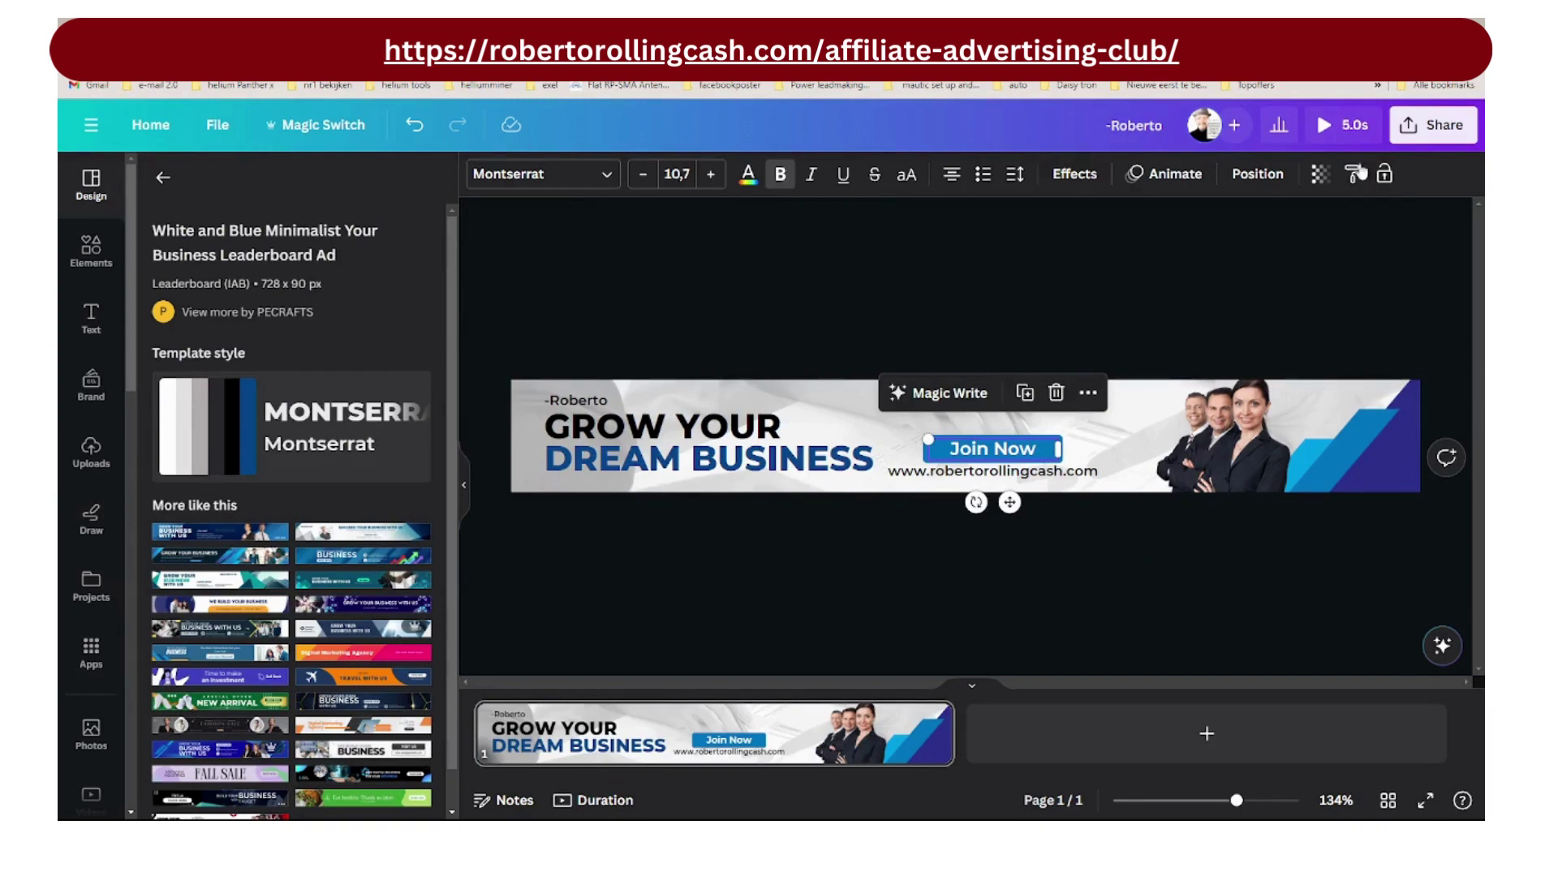
Download the banner as a GIF at size 1 (728 × 90 px)
left_click(1409, 126)
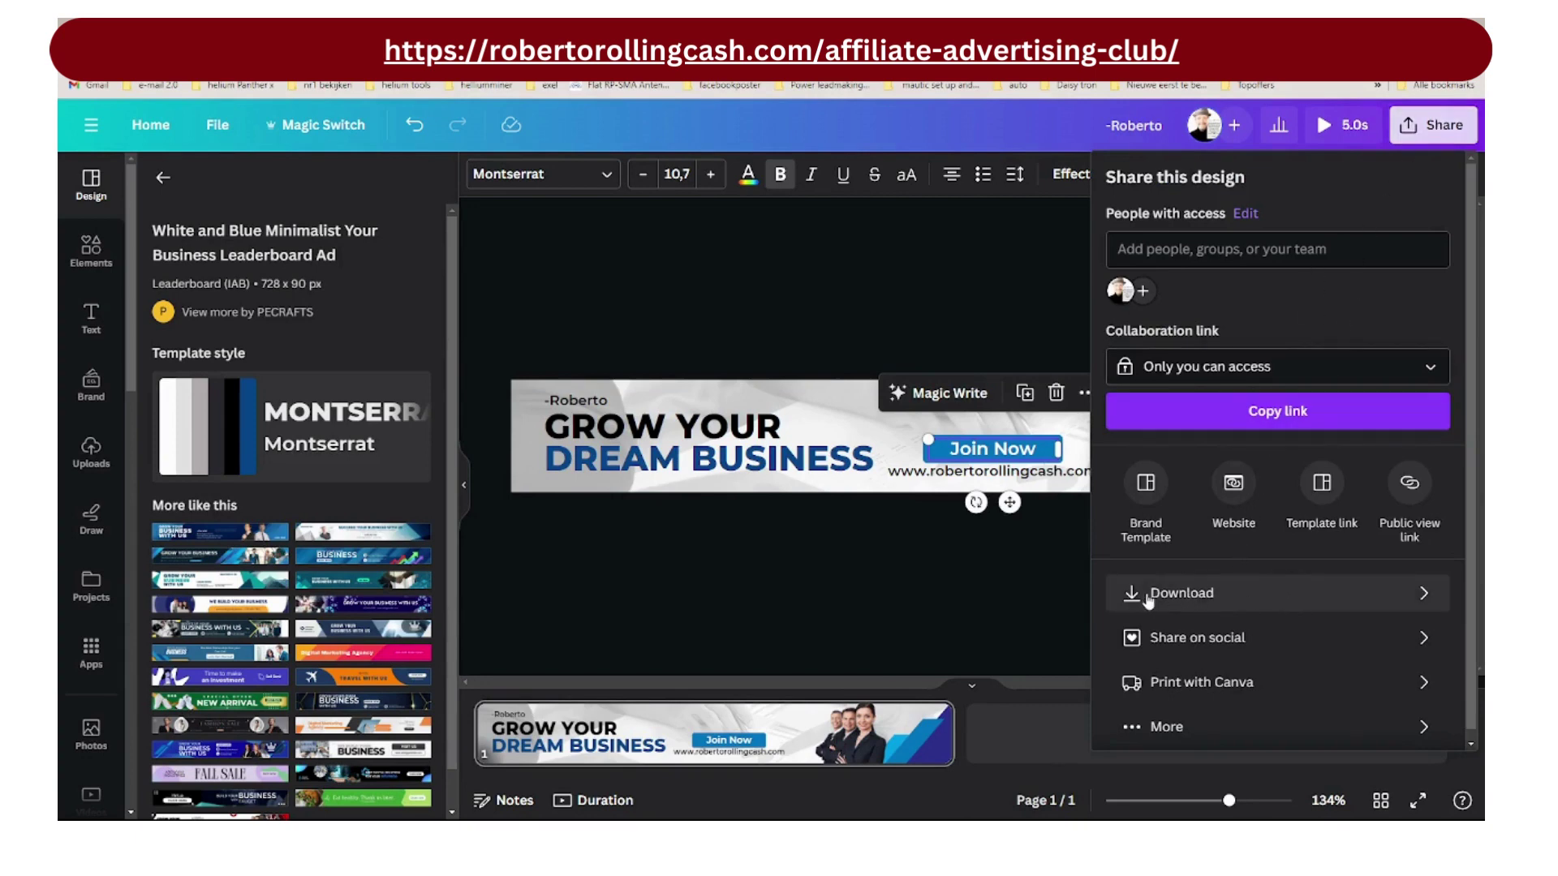
left_click(1191, 595)
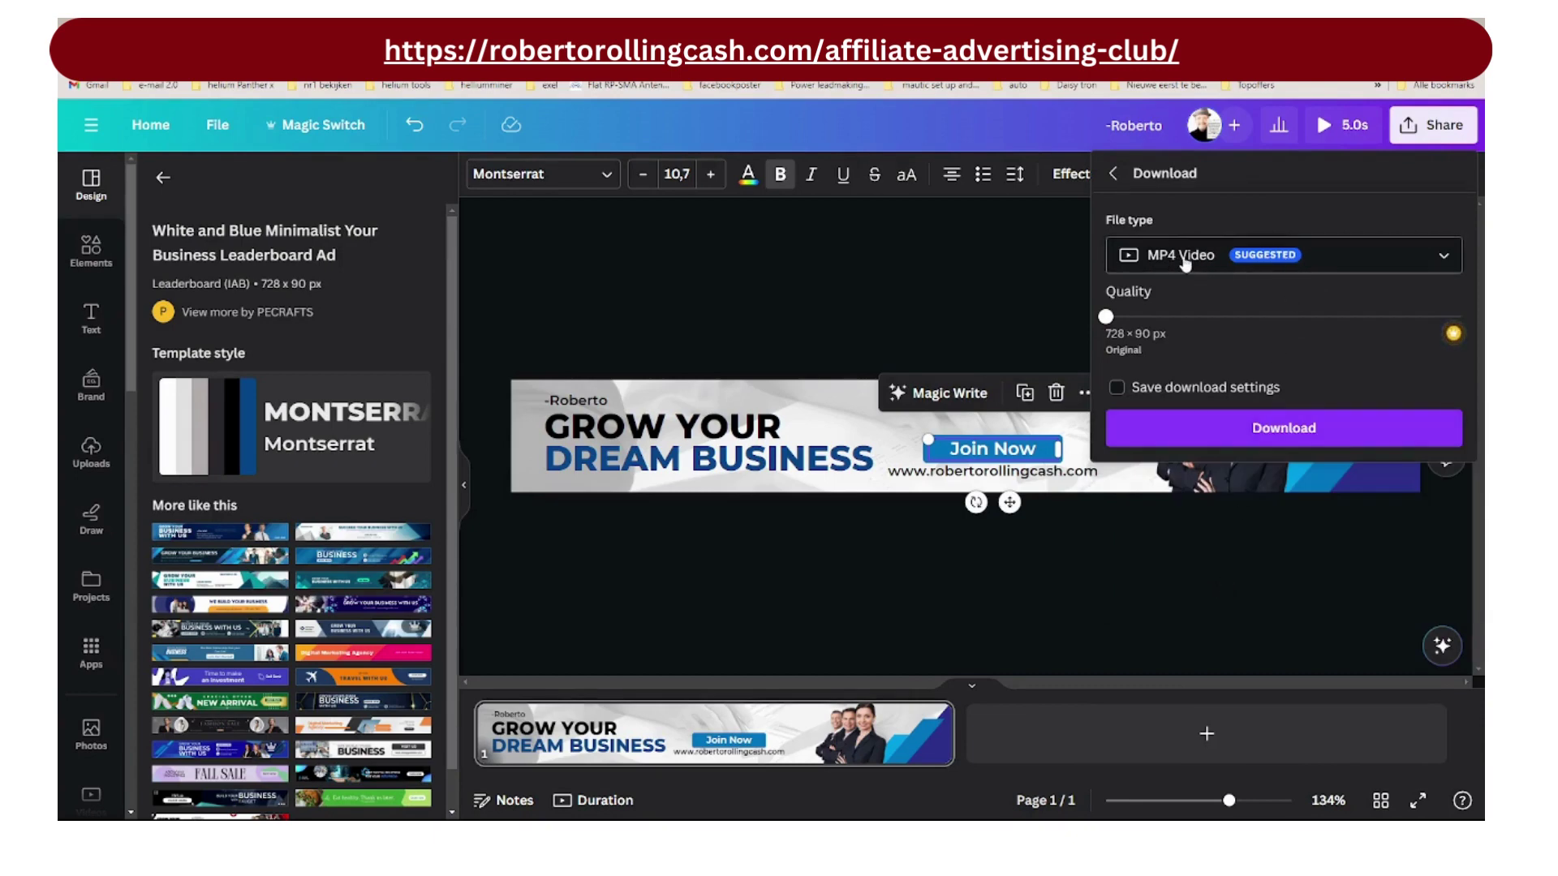
left_click(1328, 264)
scroll(1289, 363, "down", 1)
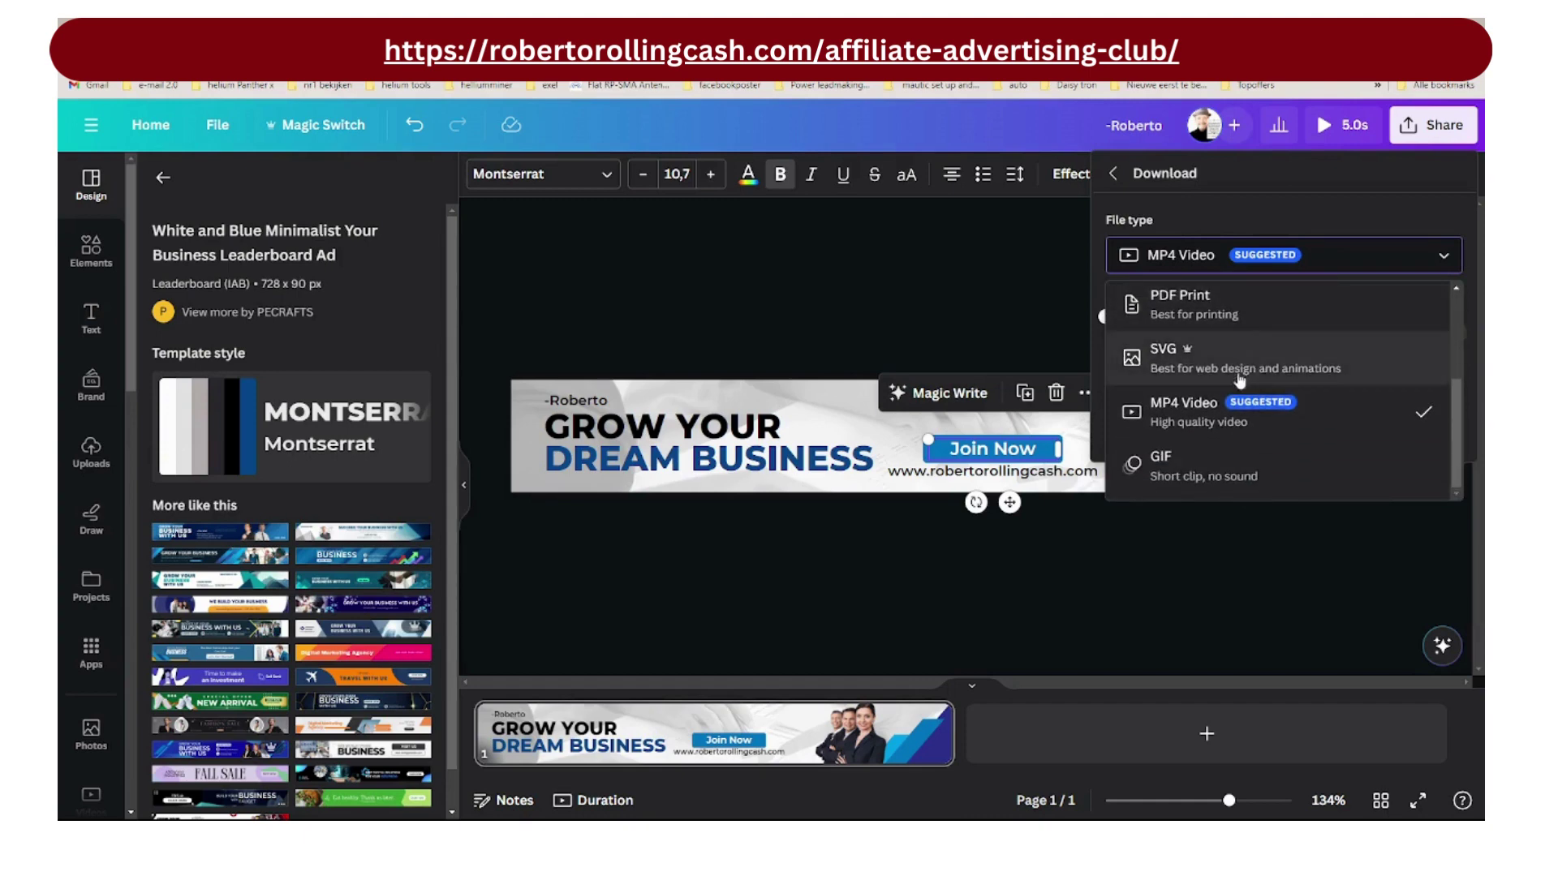
left_click(1201, 469)
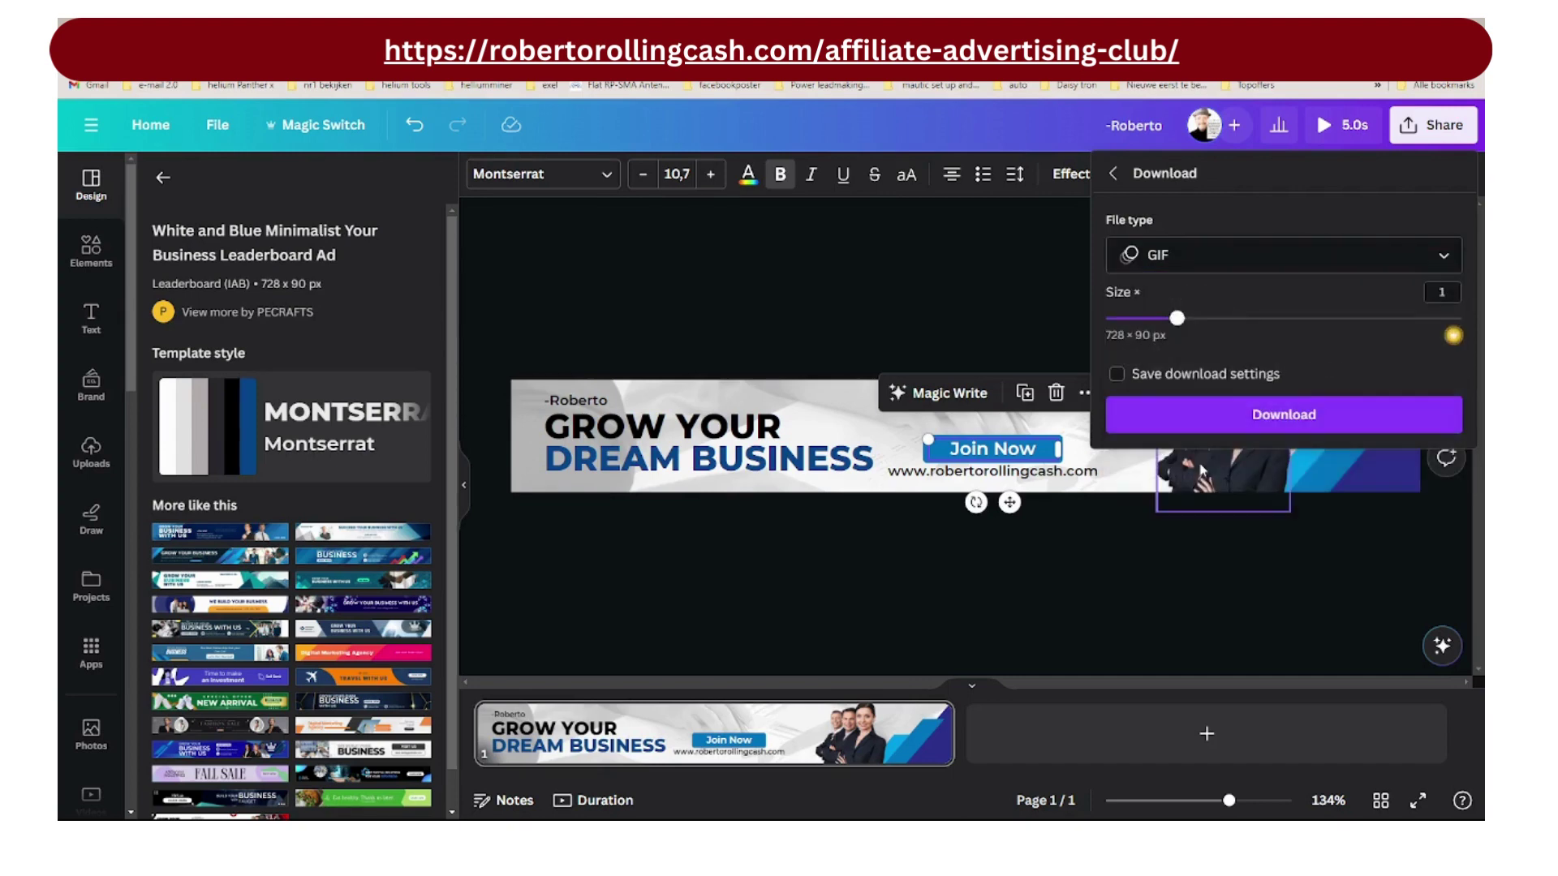
left_click(1306, 417)
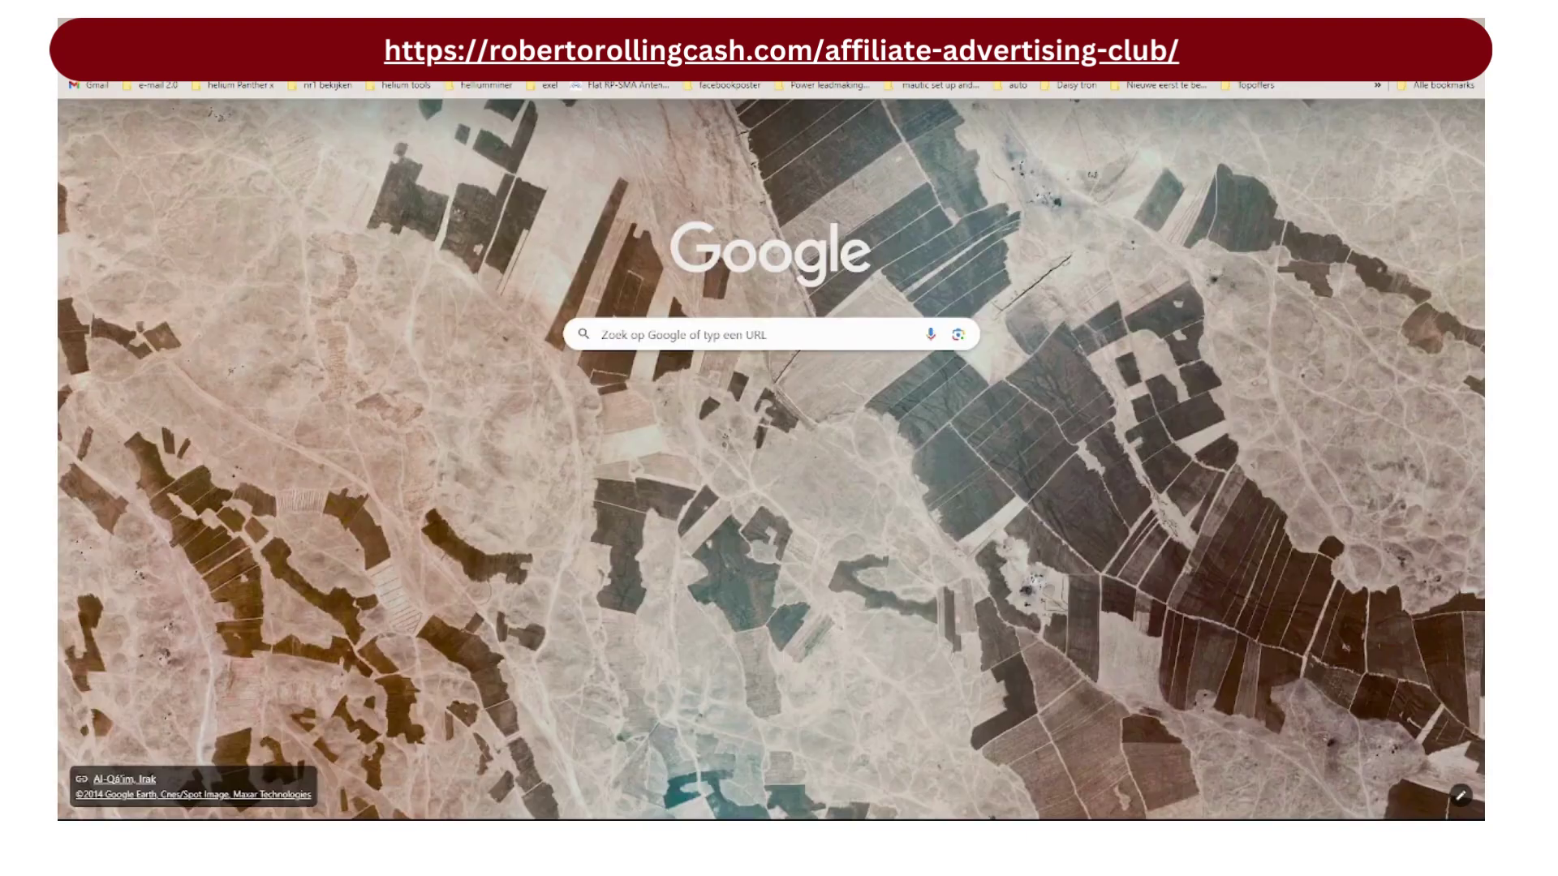
Open imgur.com in a new browser tab and save the exported banner GIF to the computer
key("ctrl+t")
left_click(365, 60)
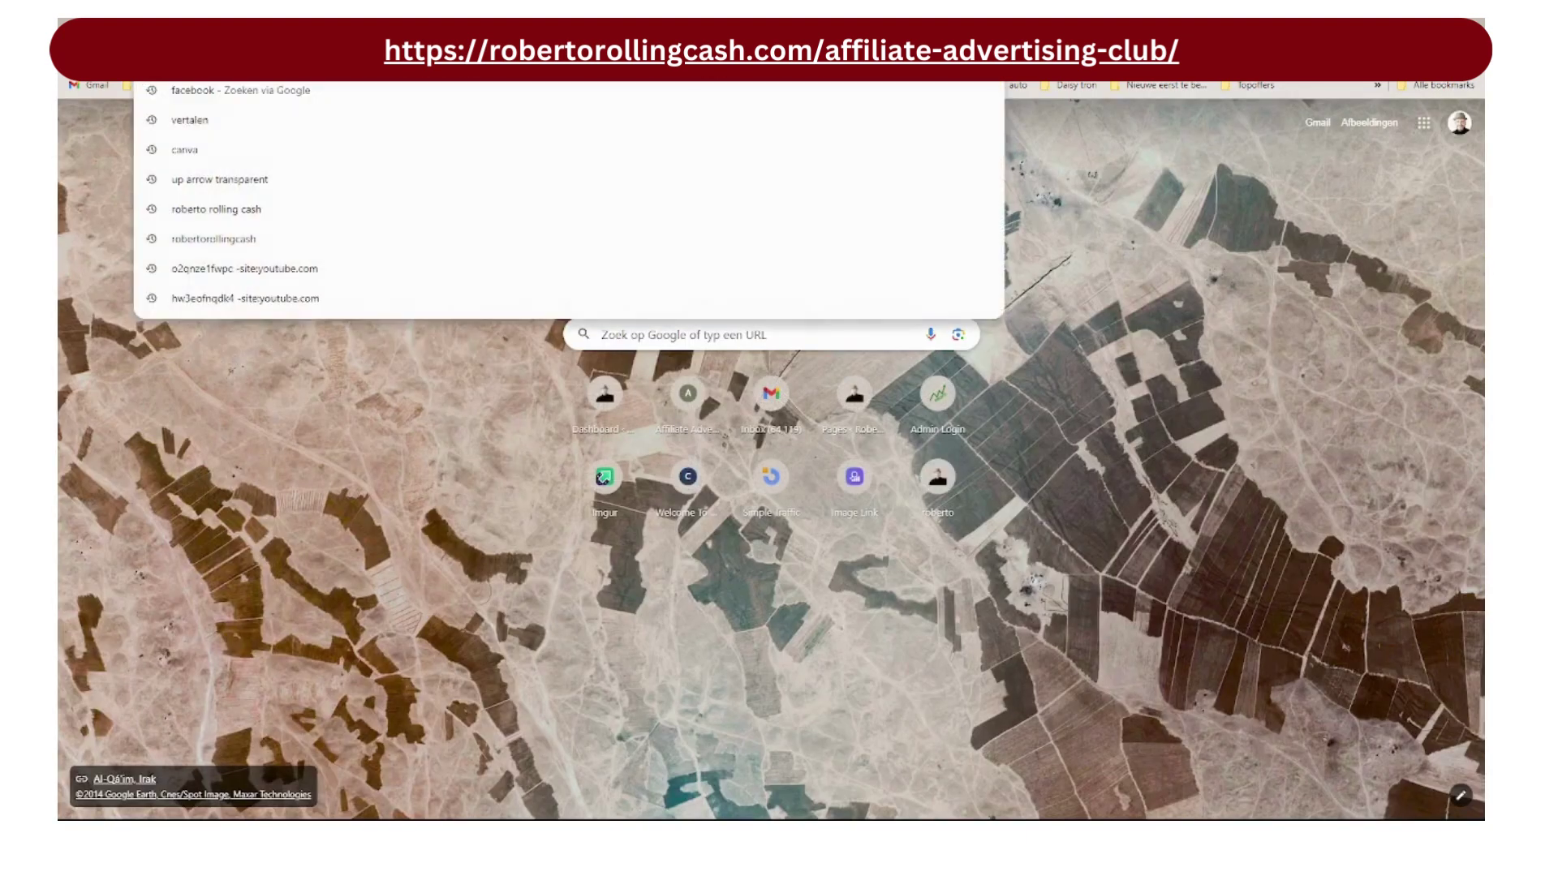
type("img")
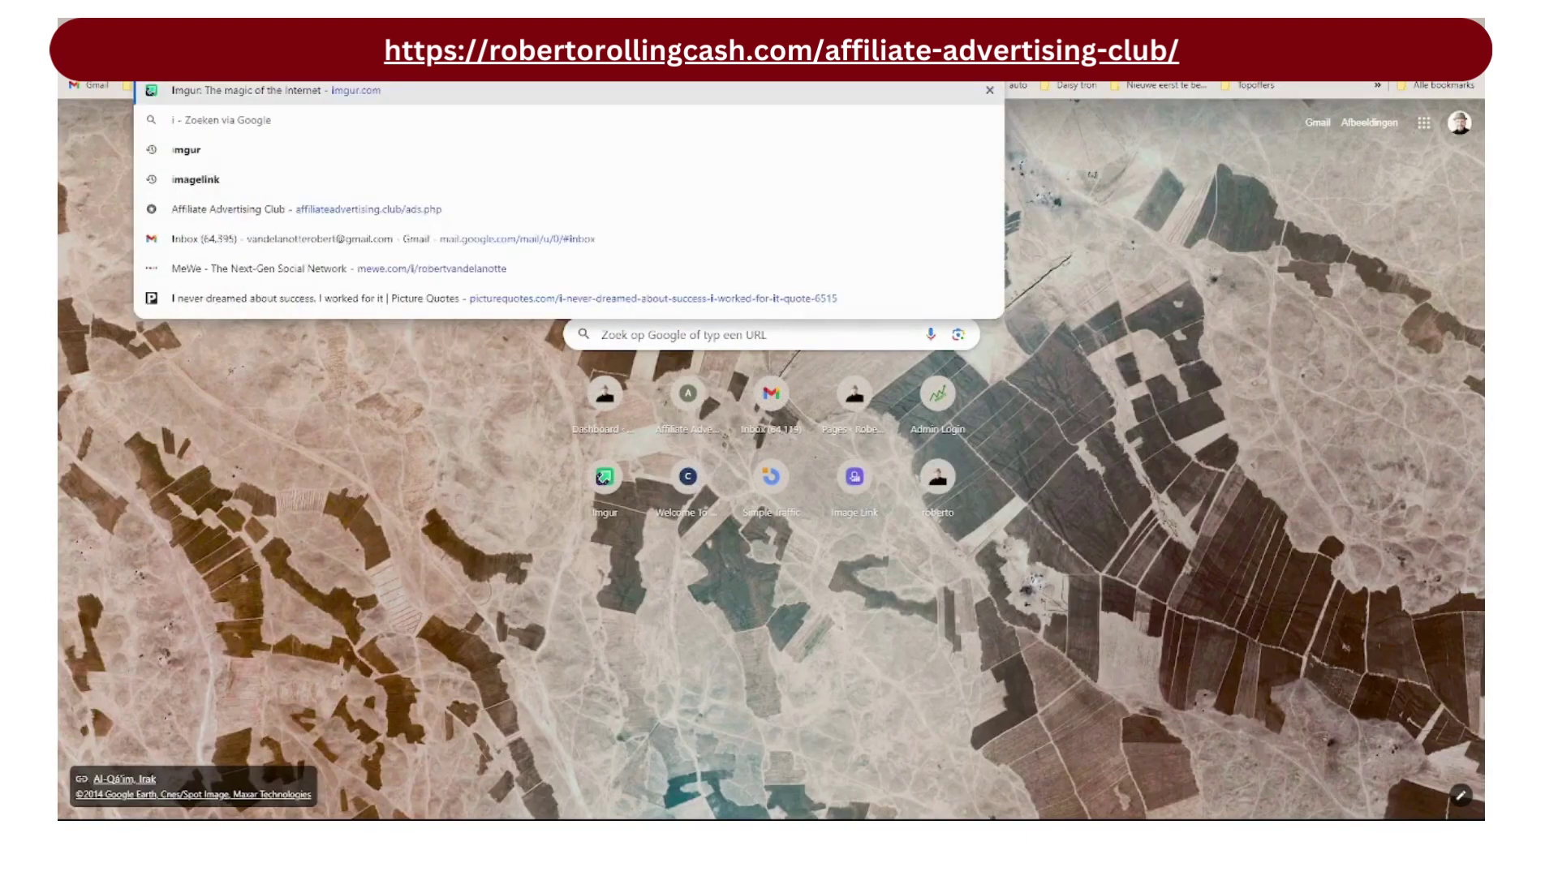
type("ur")
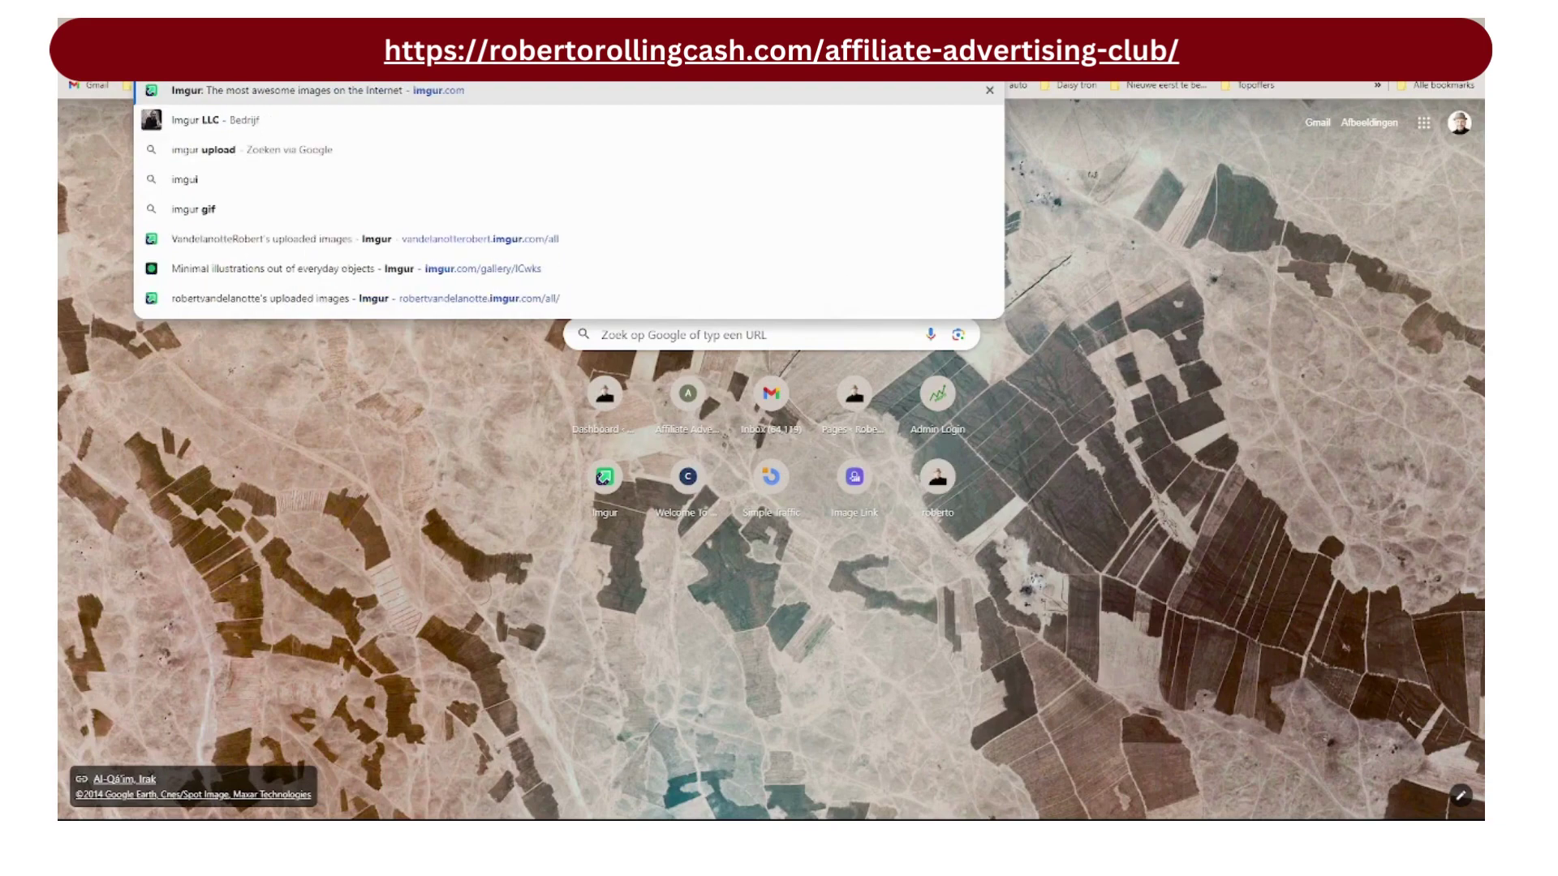
key("Return")
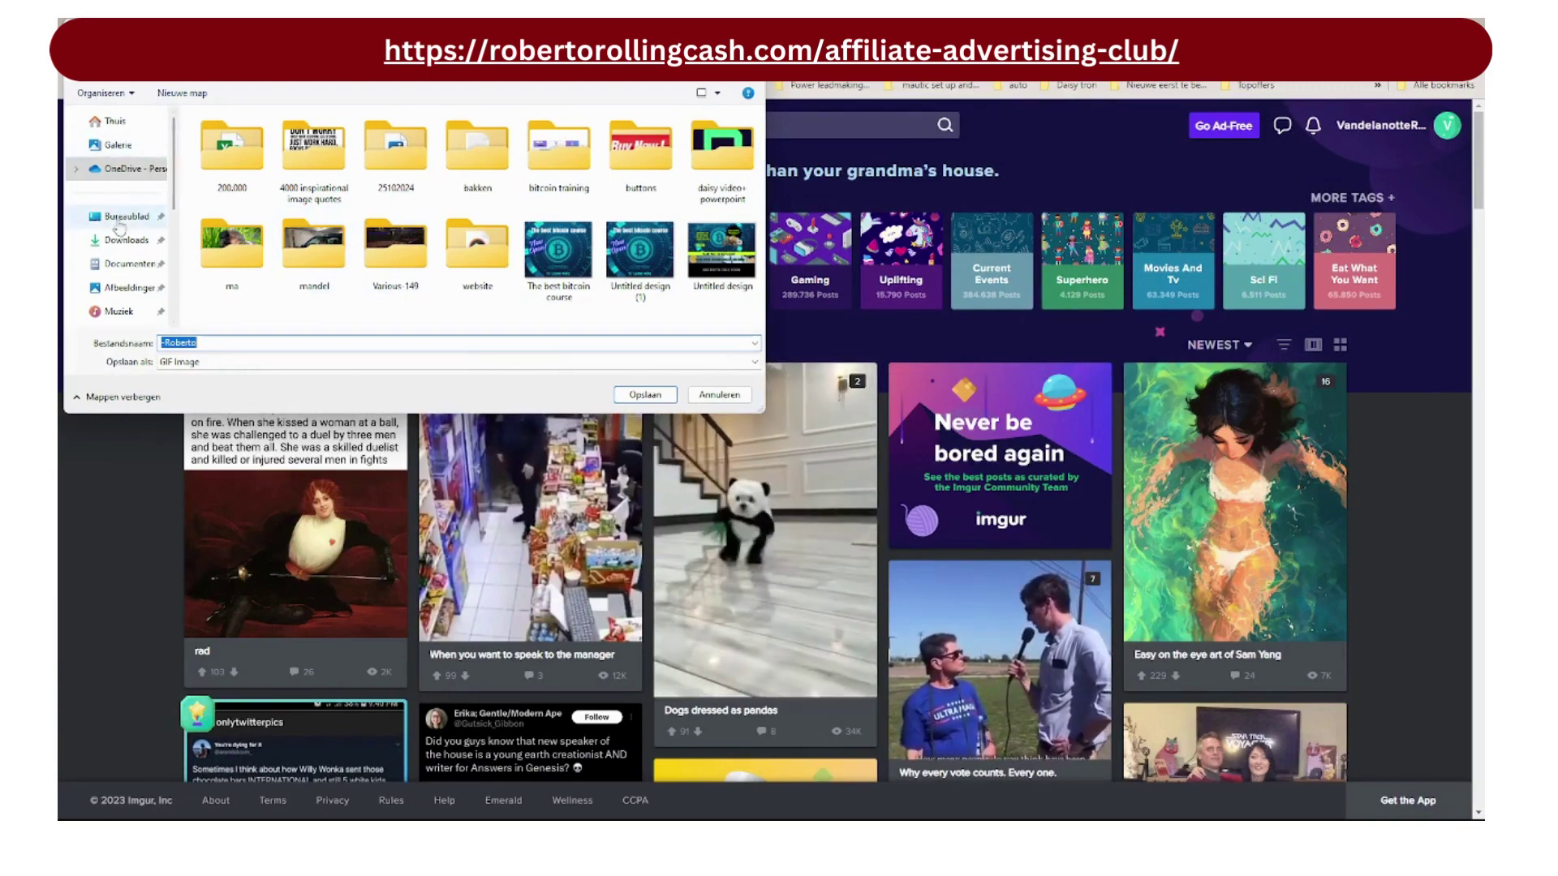
left_click(621, 395)
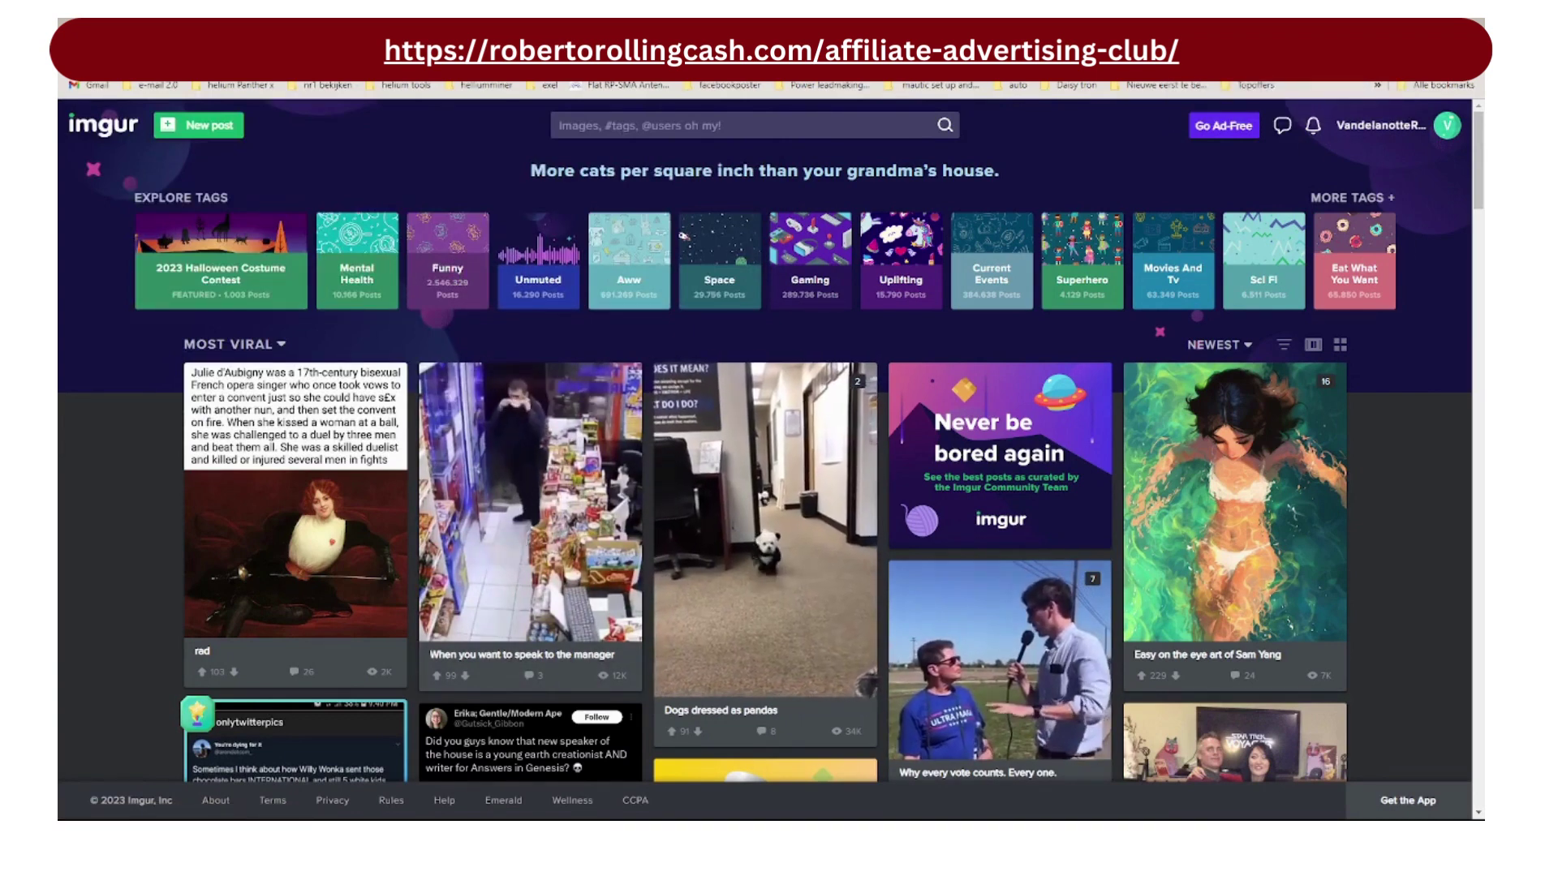
Upload the Bitcoin intro banner and the "Grow Your Dream Business" GIF from the computer to one new Imgur post
left_click_drag(912, 818, 766, 476)
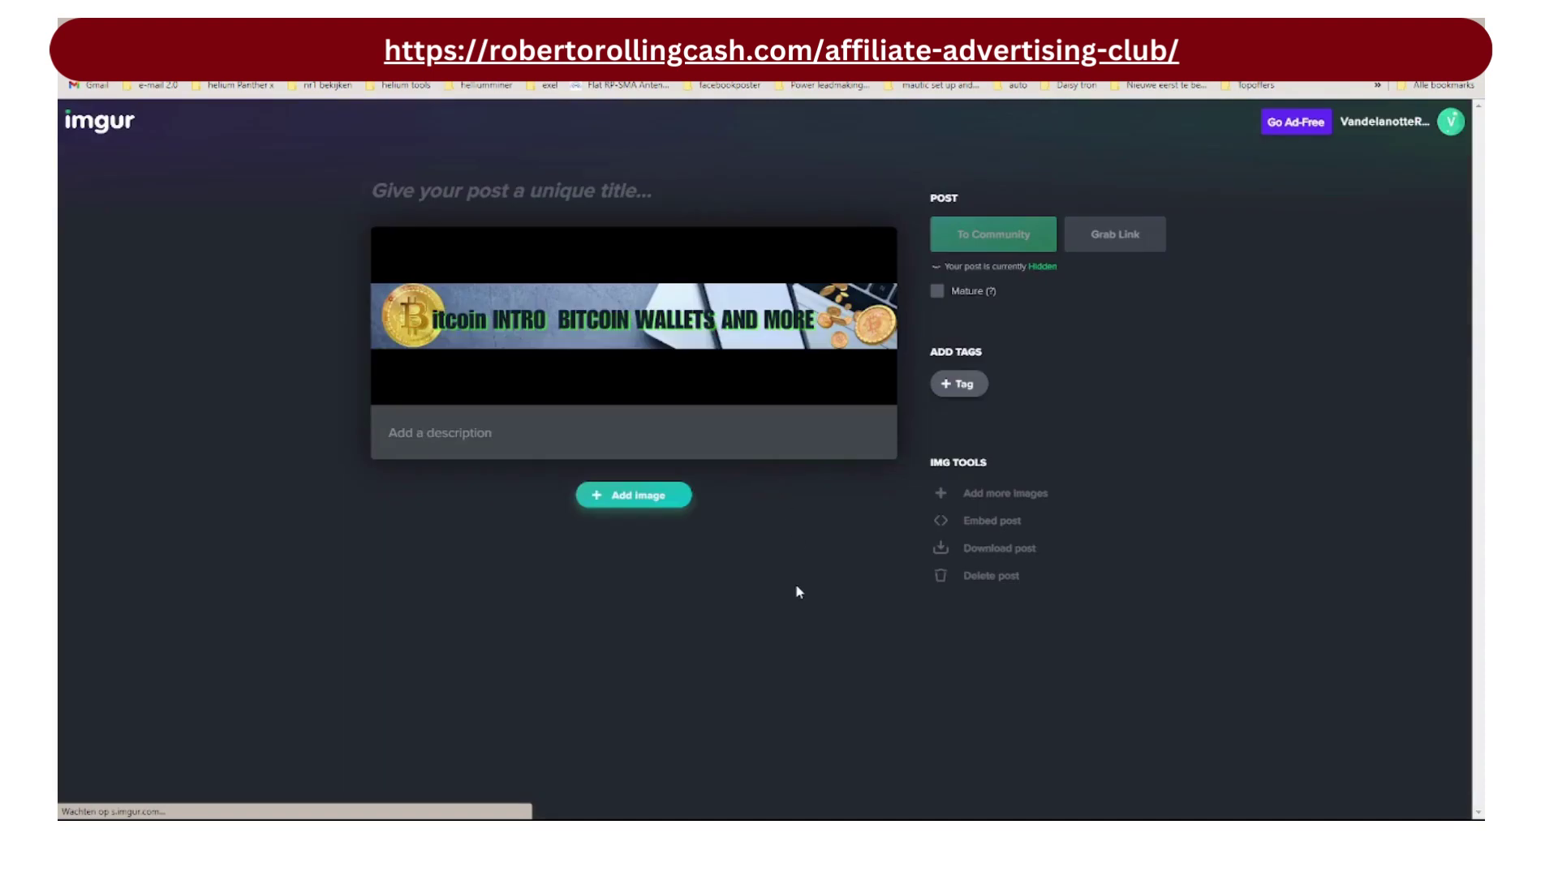
mouse_move(714, 334)
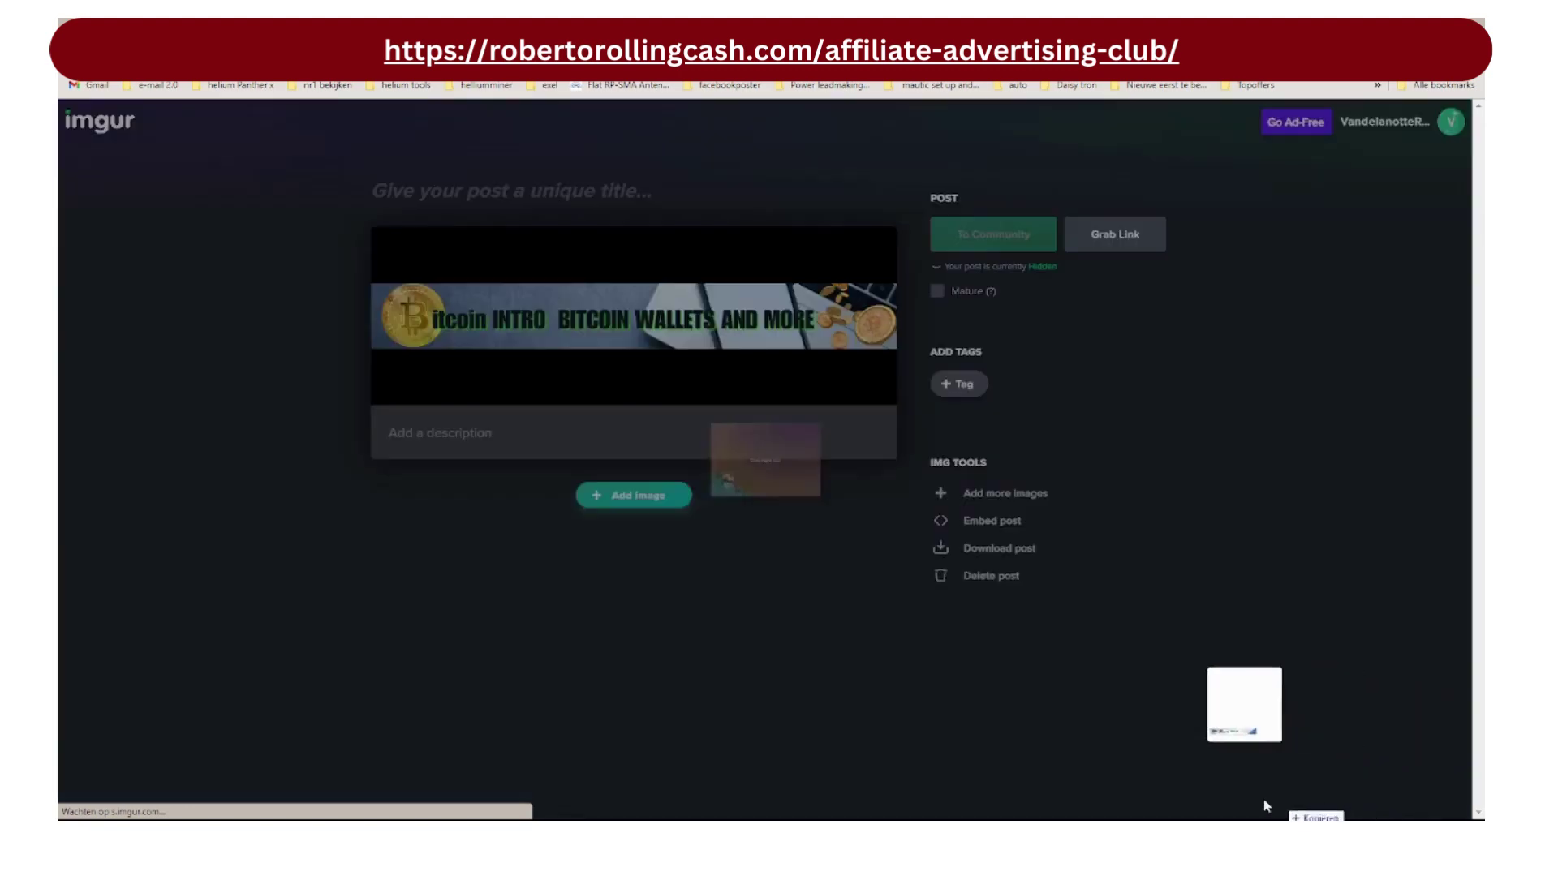
left_click_drag(1265, 807, 809, 557)
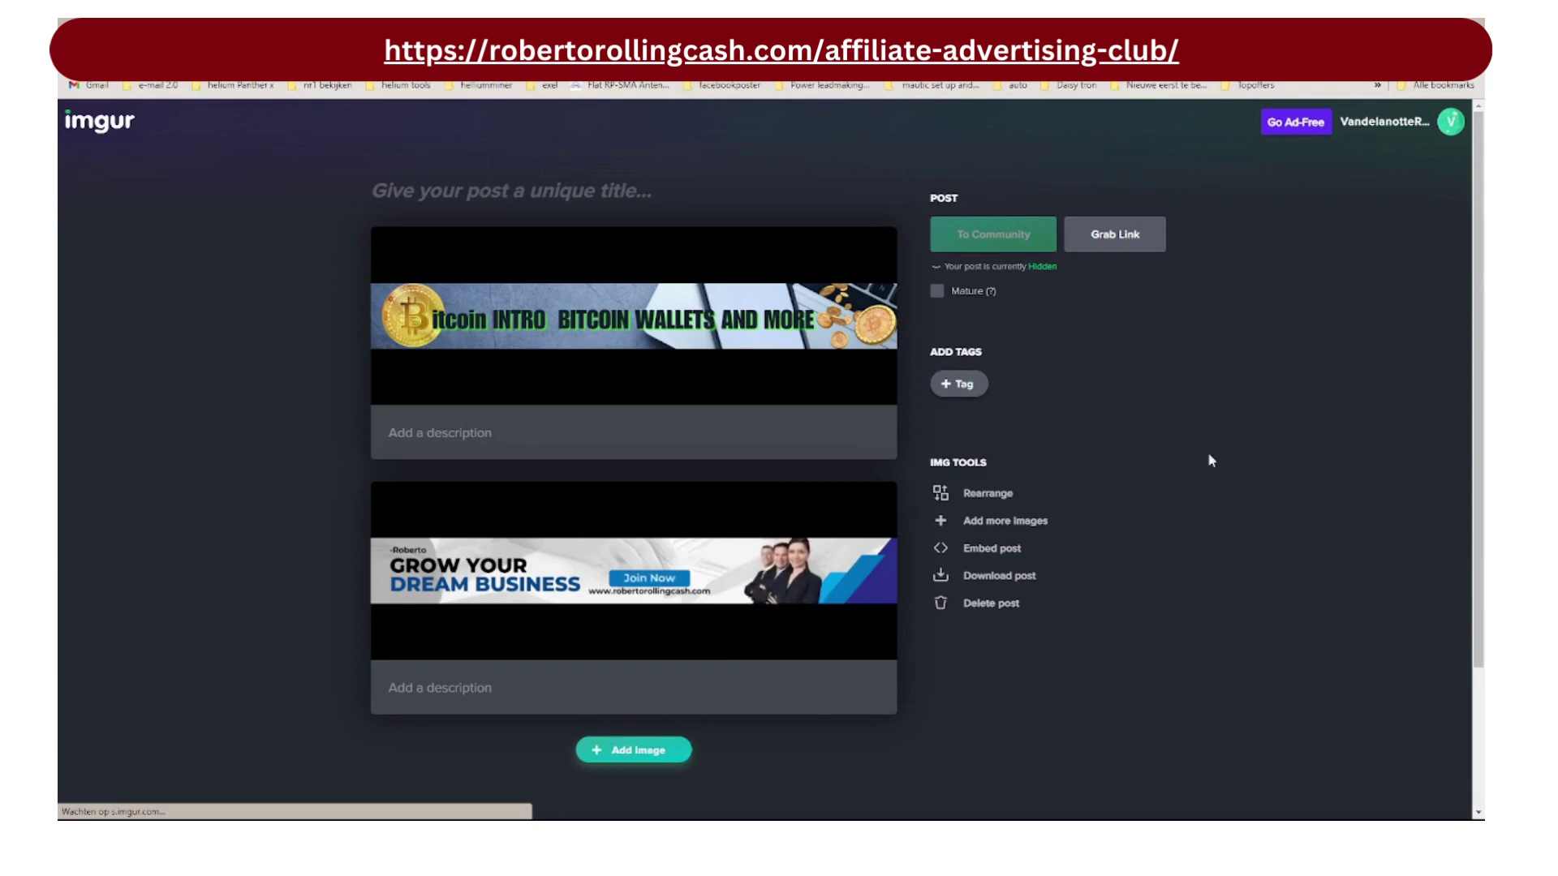
Open the Imgur account's image library and bring up the sharing links of the uploaded "Grow Your Dream Business" banner
mouse_move(1394, 125)
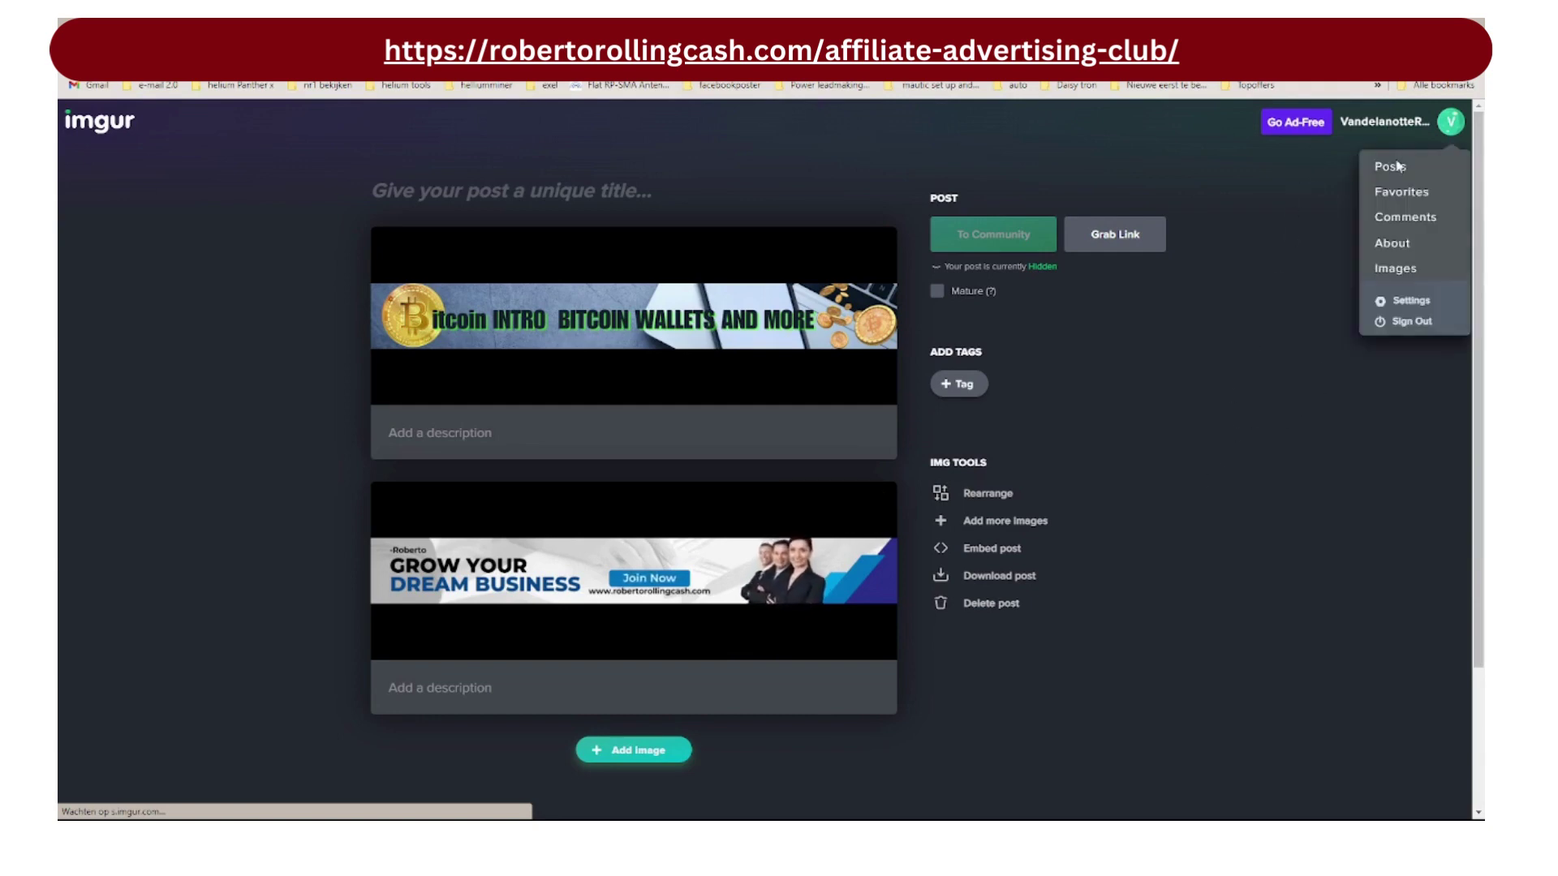
left_click(1387, 270)
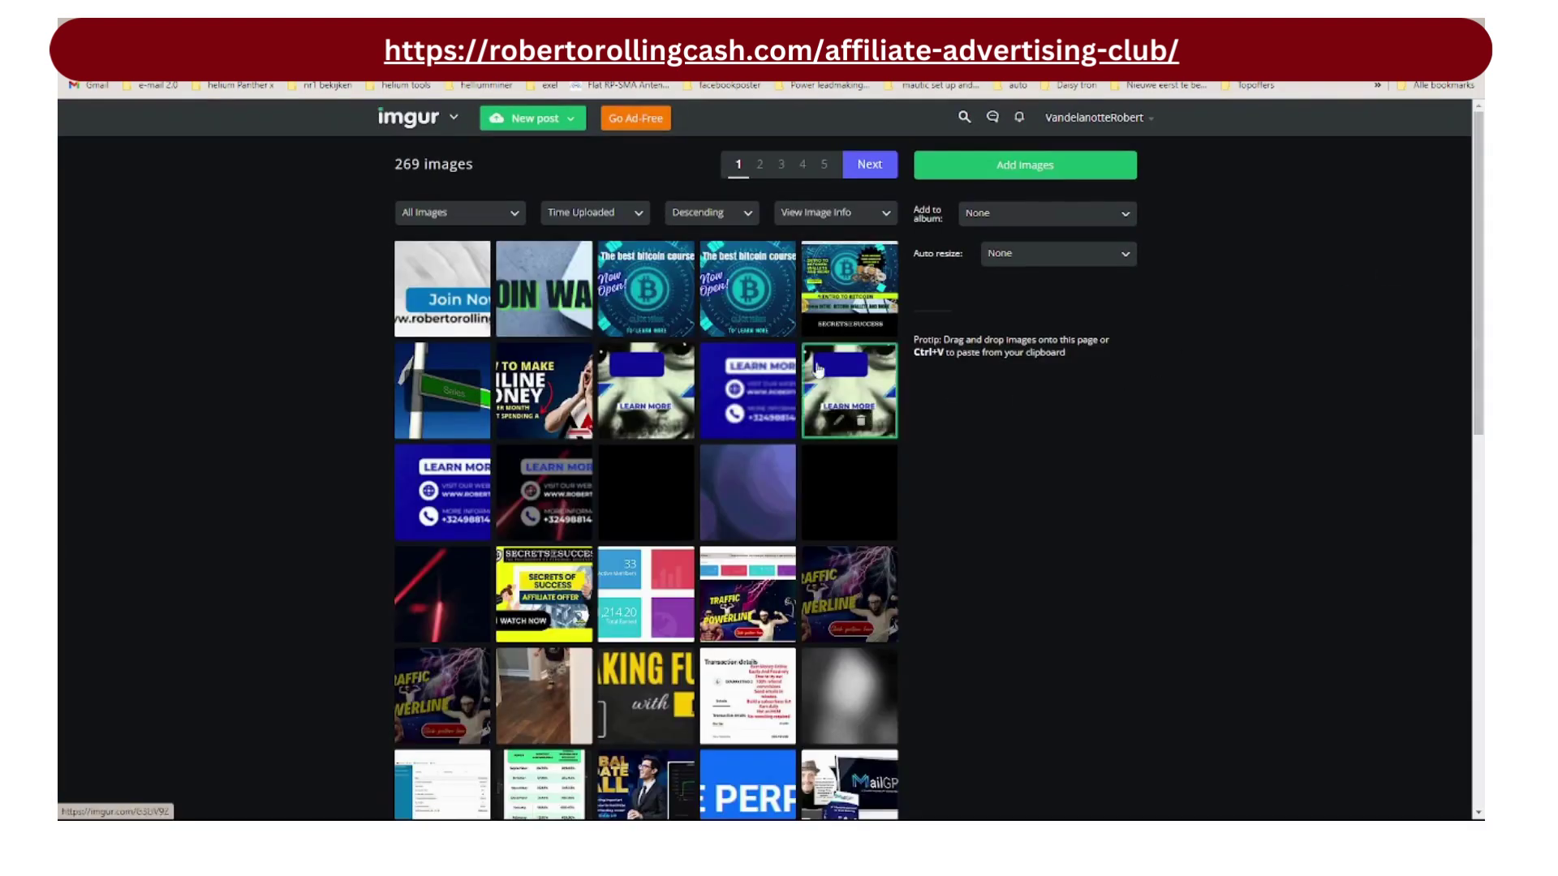
left_click(451, 280)
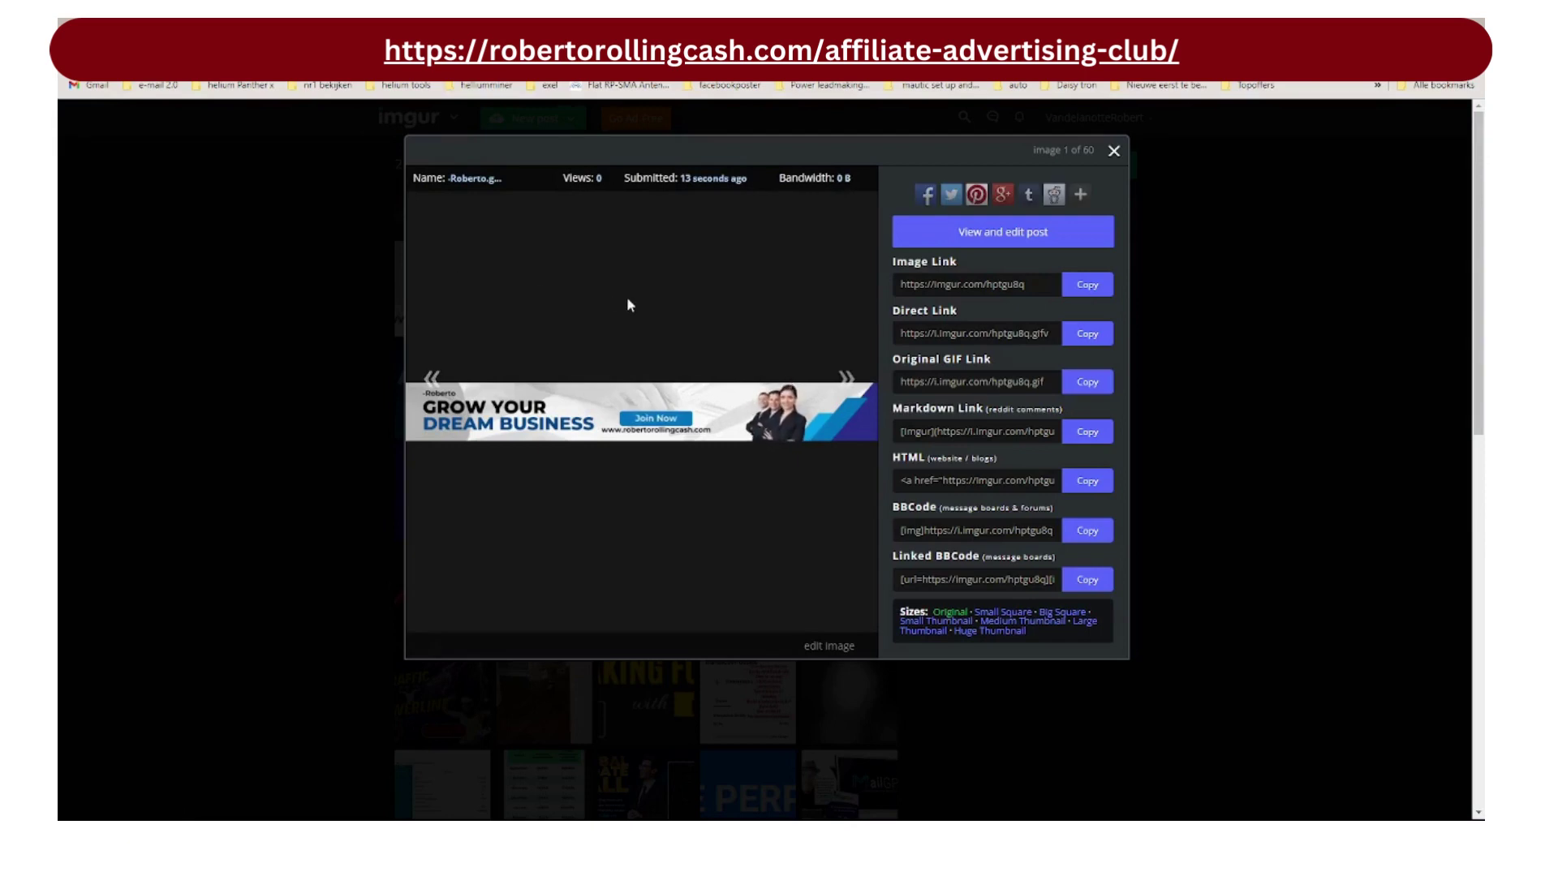